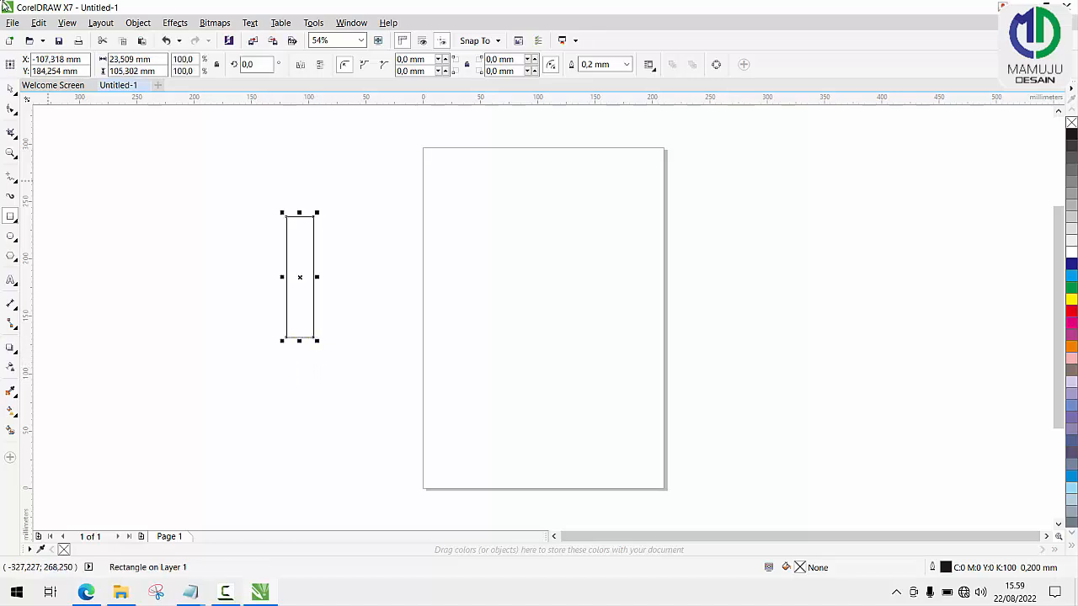
# Duplicate the narrow upright rectangle, placing the copy just to its right.
pyautogui.click(10, 87)
pyautogui.moveTo(293, 226); pyautogui.dragTo(341, 225)
pyautogui.rightClick(341, 224)
pyautogui.scroll(2, 285, 230)
# Fully round all corners of the original left-hand rectangle, to a radius of 11.755 mm.
pyautogui.click(330, 222)
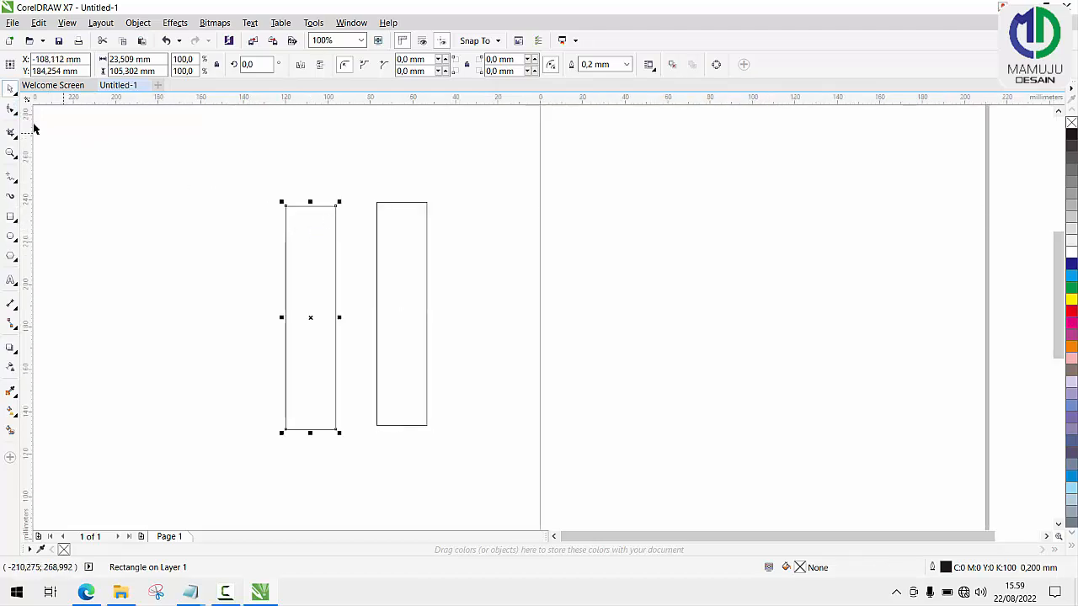
pyautogui.click(11, 109)
pyautogui.moveTo(336, 207); pyautogui.dragTo(342, 241)
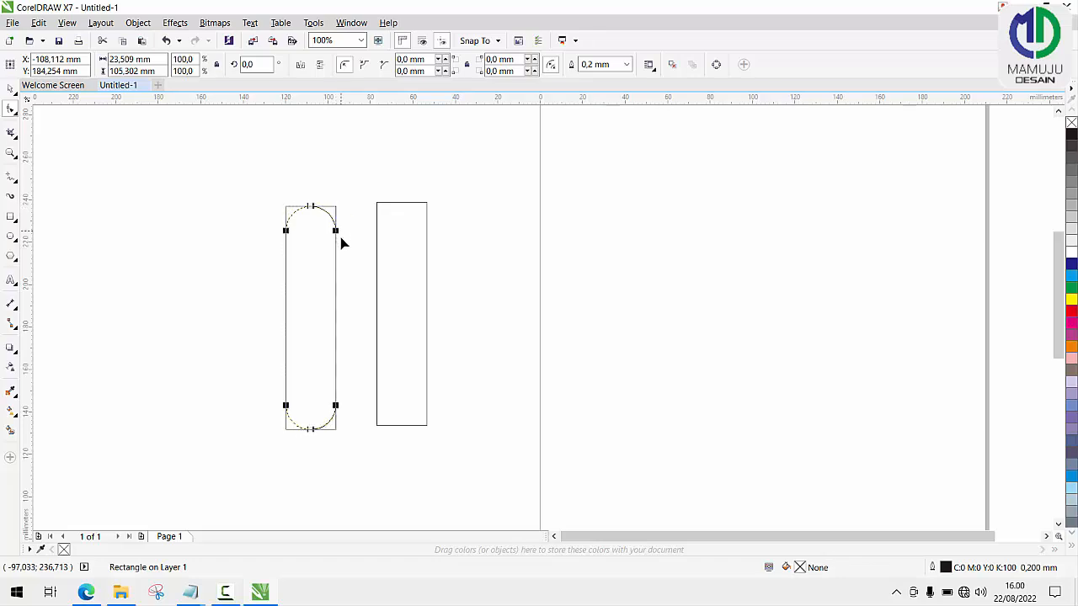
pyautogui.click(391, 258)
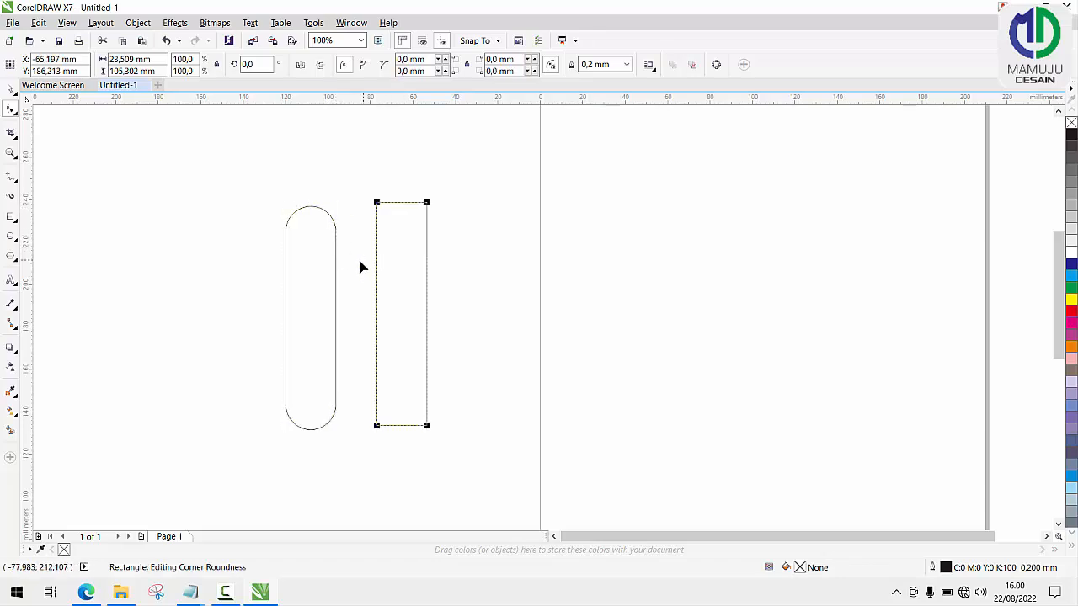
# Move the square-cornered rectangle well to the left of the rounded bar.
pyautogui.click(10, 89)
pyautogui.click(333, 274)
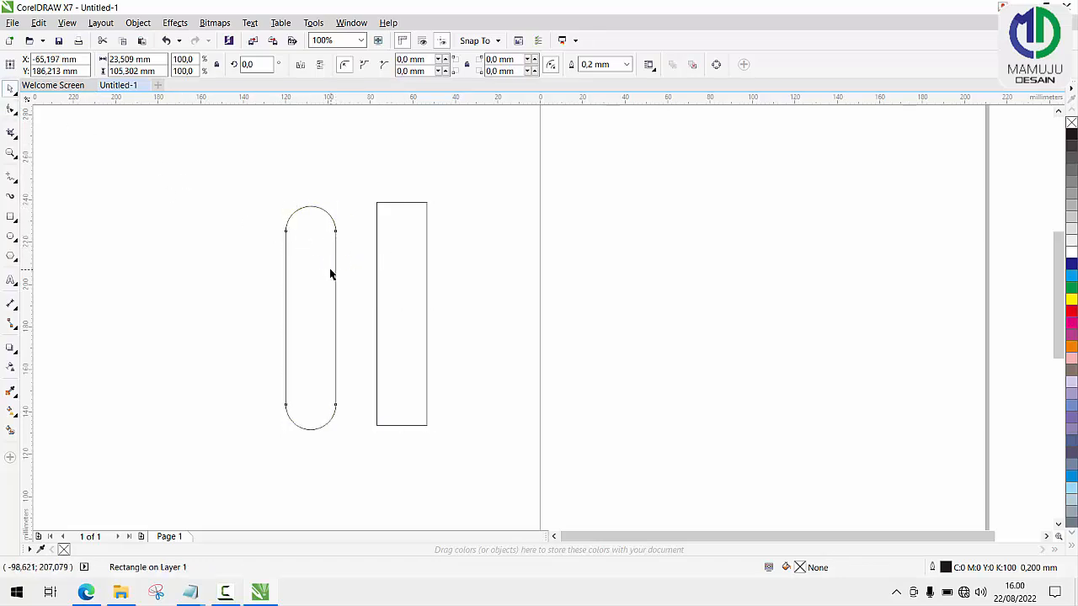
pyautogui.scroll(-2, 397, 279)
pyautogui.moveTo(397, 284); pyautogui.dragTo(238, 233)
# Move the rounded bar closer to the page and rotate it by 45 degrees.
pyautogui.moveTo(354, 281); pyautogui.dragTo(377, 228)
pyautogui.click(372, 206)
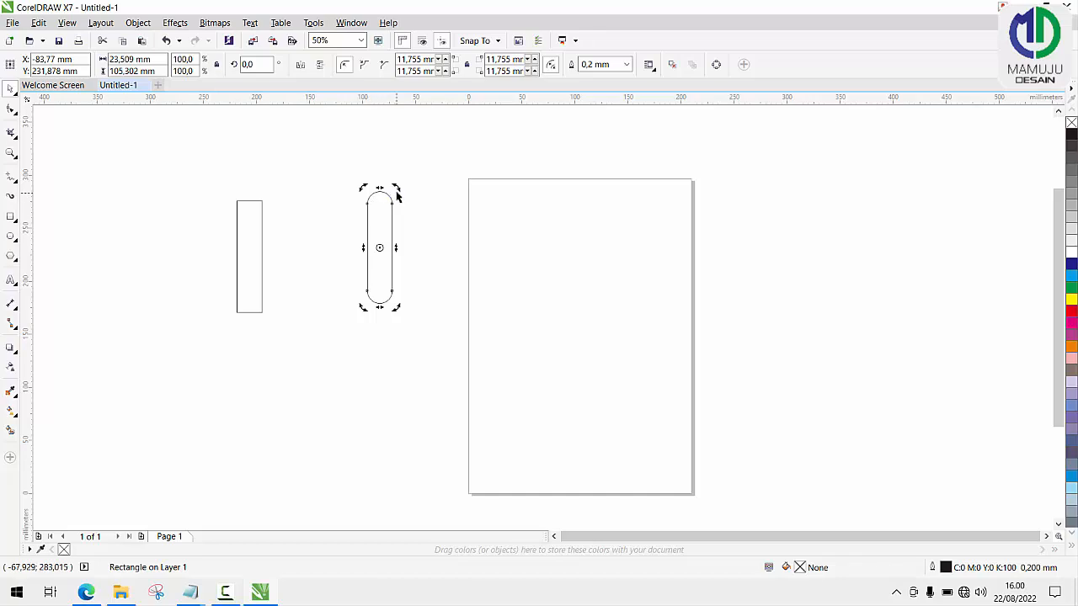
pyautogui.moveTo(396, 187); pyautogui.dragTo(343, 187)
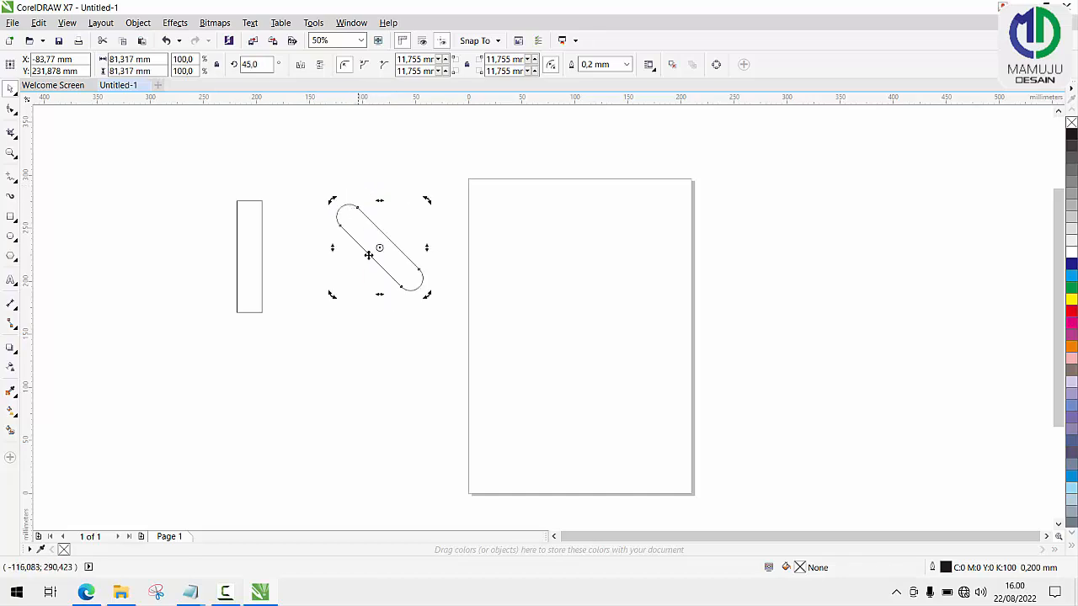
# Duplicate the slanted rounded bar, mirror the copy horizontally and place it below so the bars form a right-pointing chevron.
pyautogui.scroll(2, 377, 258)
pyautogui.moveTo(408, 254); pyautogui.dragTo(363, 327)
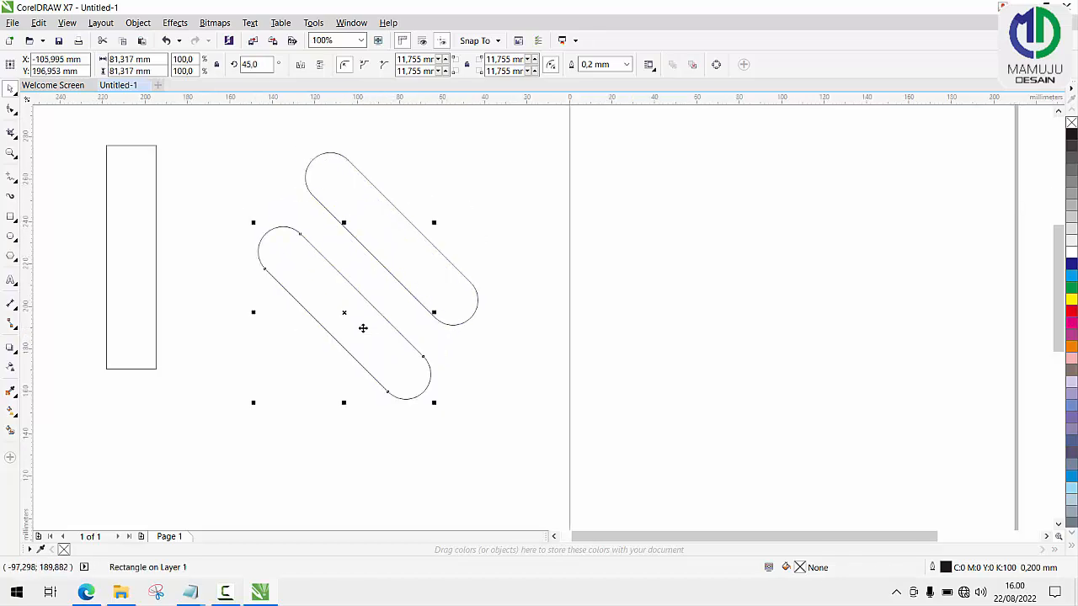
pyautogui.click(301, 67)
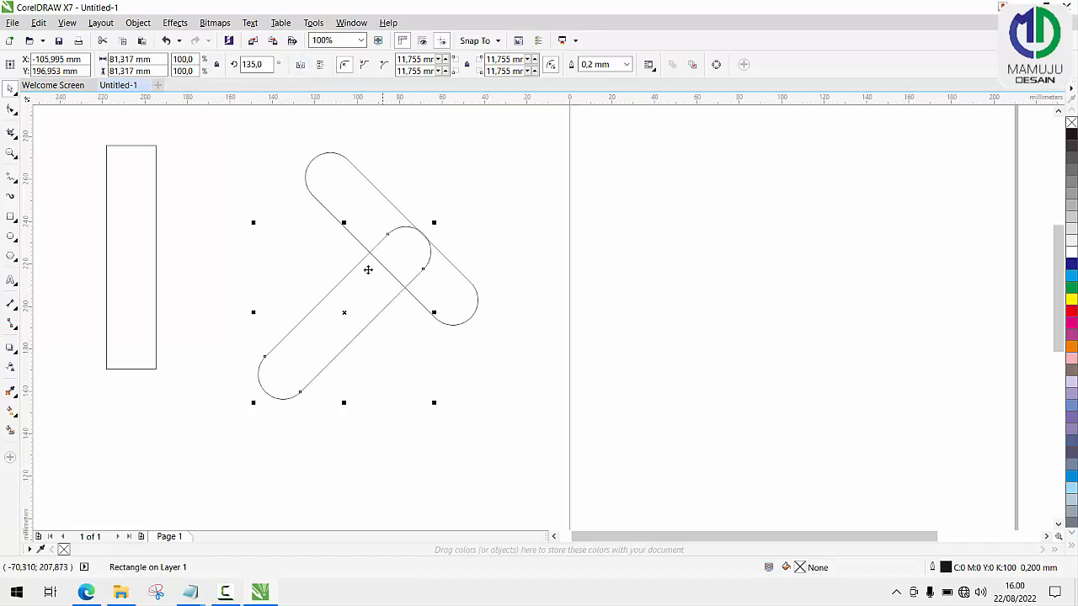
pyautogui.moveTo(346, 275); pyautogui.dragTo(393, 324)
# Align the right edges of the two rounded bars while keeping them stacked as a chevron.
pyautogui.scroll(-2, 306, 221)
pyautogui.moveTo(296, 180); pyautogui.dragTo(481, 369)
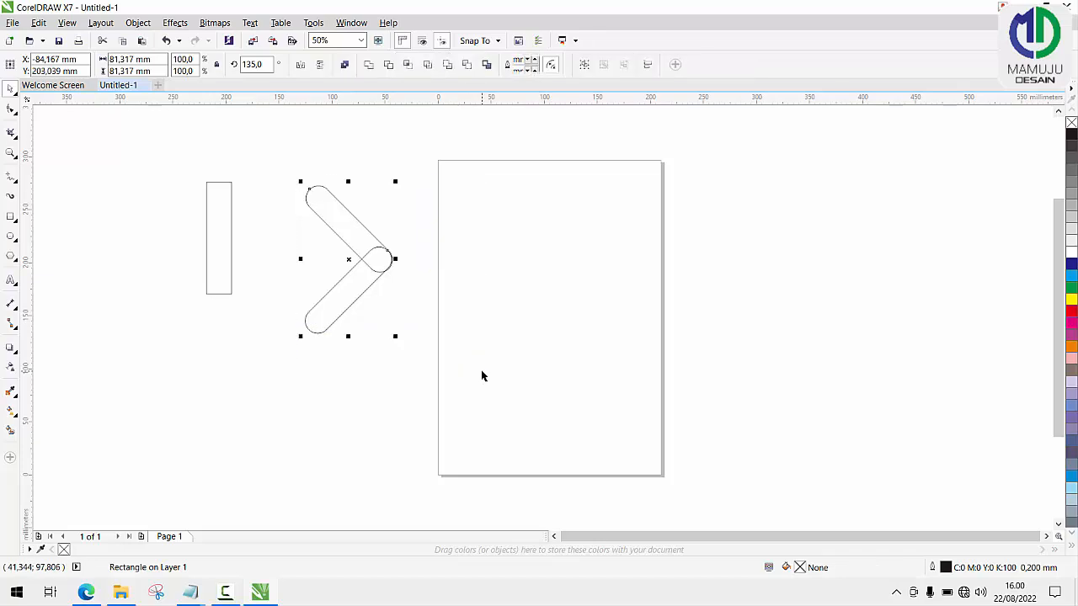
pyautogui.hotkey('ctrl', 'z')
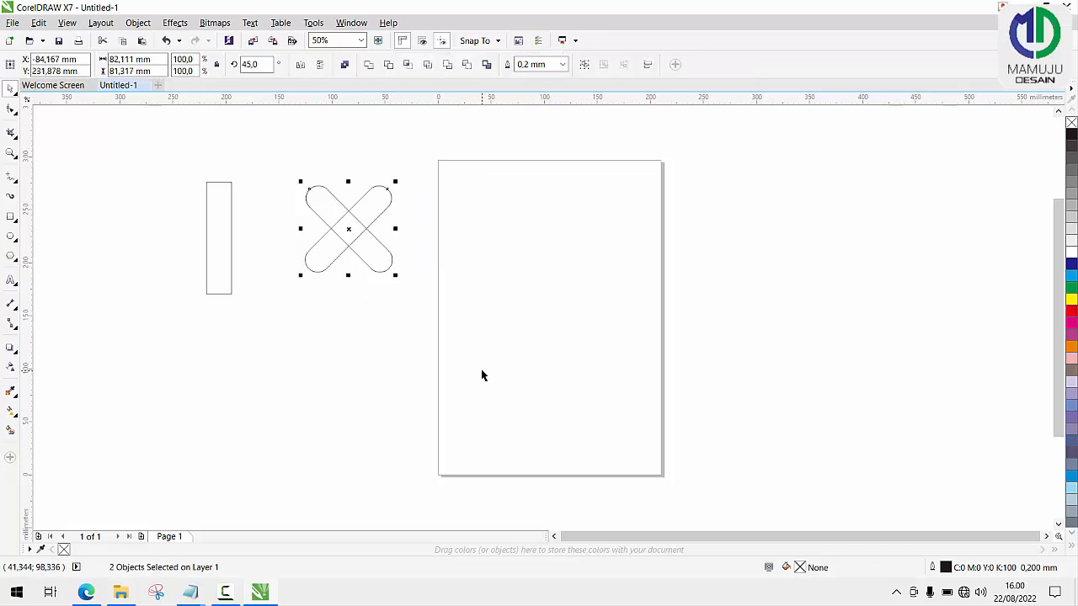
pyautogui.hotkey('ctrl', 'shift', 'z')
pyautogui.hotkey('ctrl', 'shift', 'z')
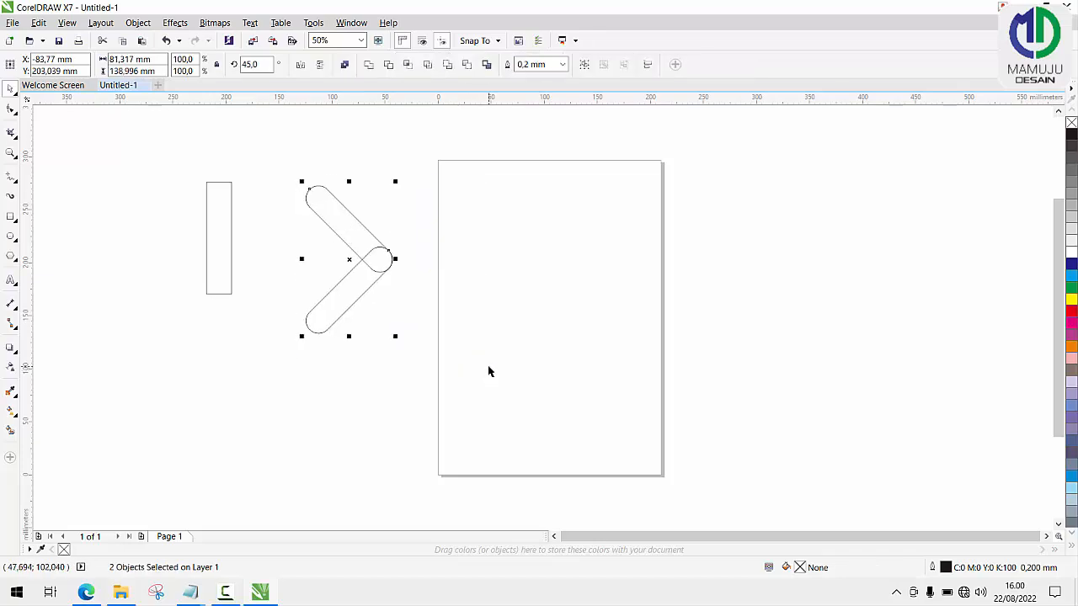
# Weld the two rounded bars into a single chevron shape.
pyautogui.scroll(2, 369, 256)
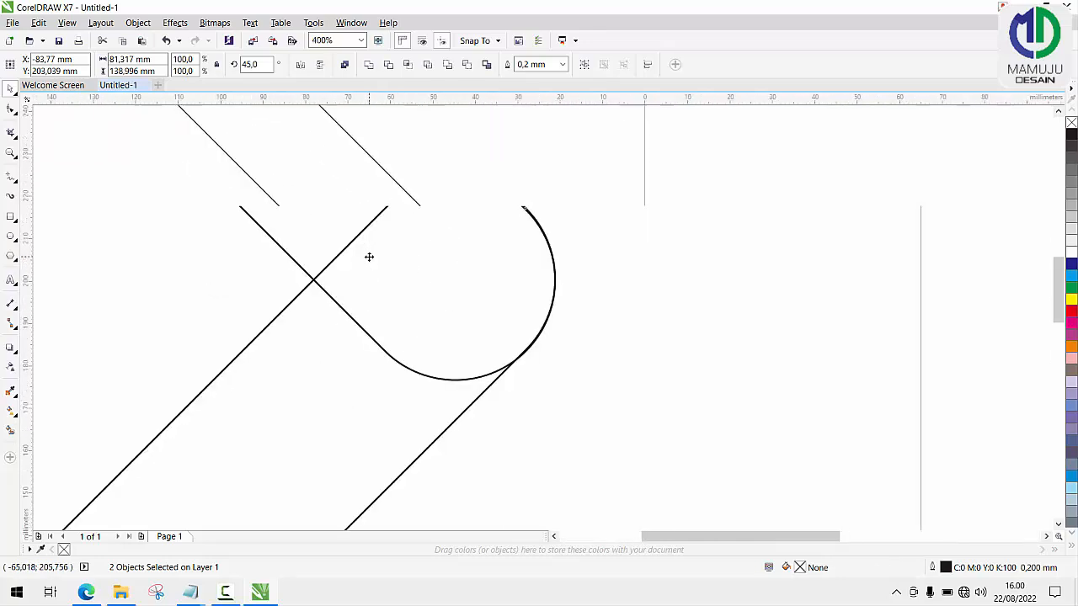
pyautogui.scroll(-2, 369, 257)
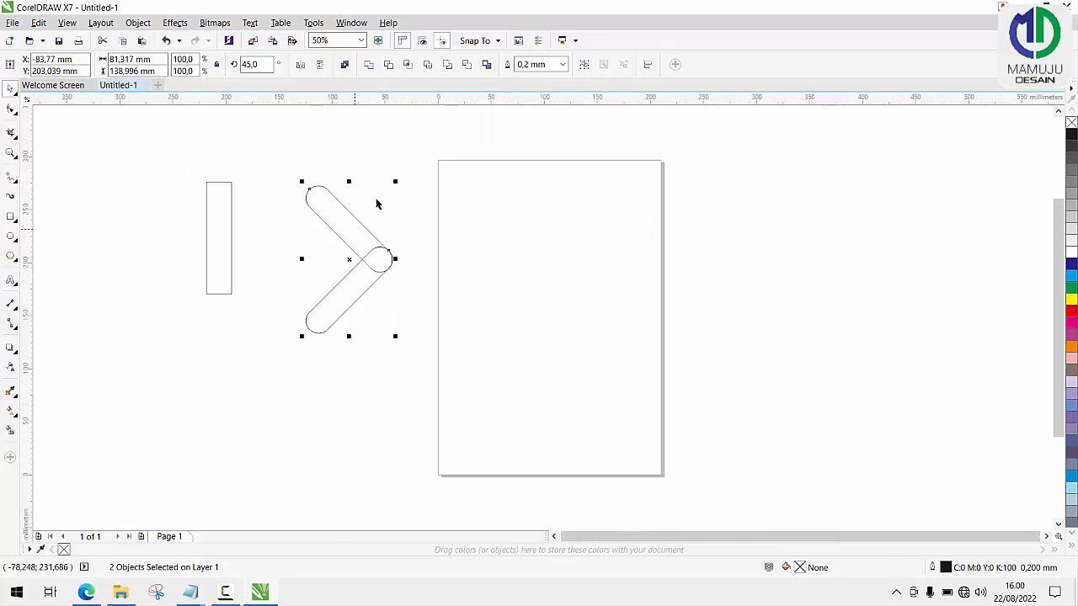
pyautogui.click(368, 74)
pyautogui.click(399, 217)
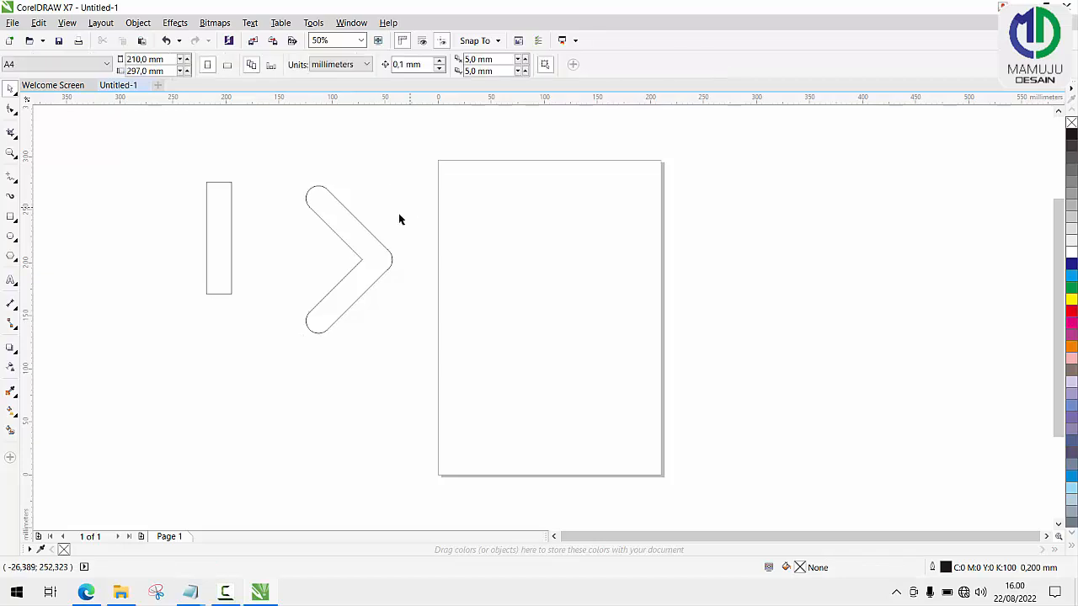
# Place a copy of the square-cornered rectangle on the page's left edge and rotate it to 315 degrees.
pyautogui.moveTo(214, 224); pyautogui.dragTo(434, 208)
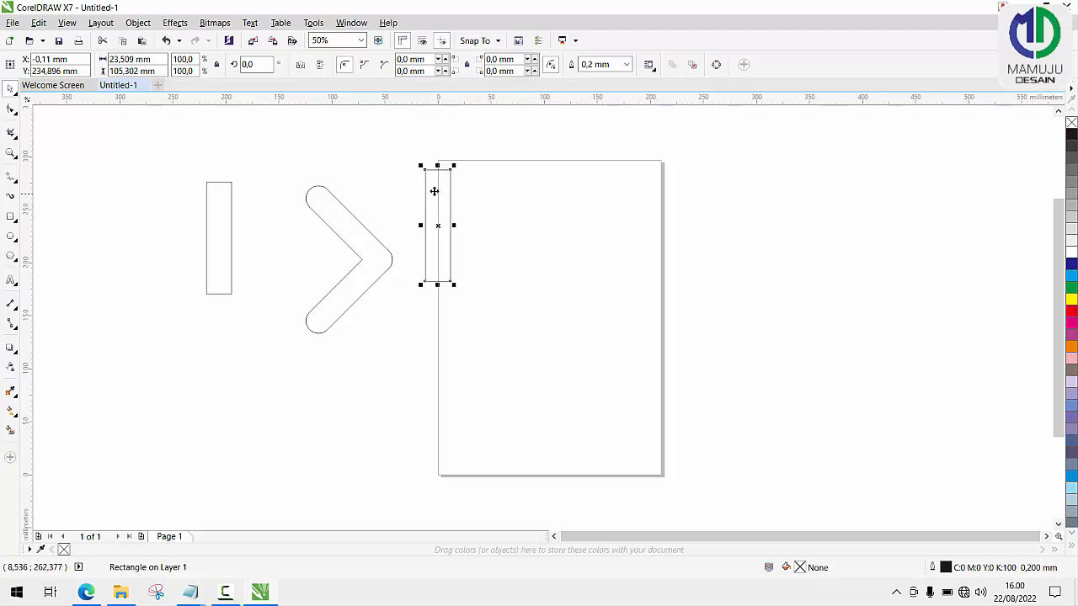
pyautogui.click(438, 193)
pyautogui.moveTo(455, 168); pyautogui.dragTo(421, 270)
# Add a horizontally mirrored copy of the slanted square-cornered bar below it and align the centres of both bars vertically above each other.
pyautogui.click(437, 226)
pyautogui.click(300, 66)
pyautogui.scroll(3, 412, 236)
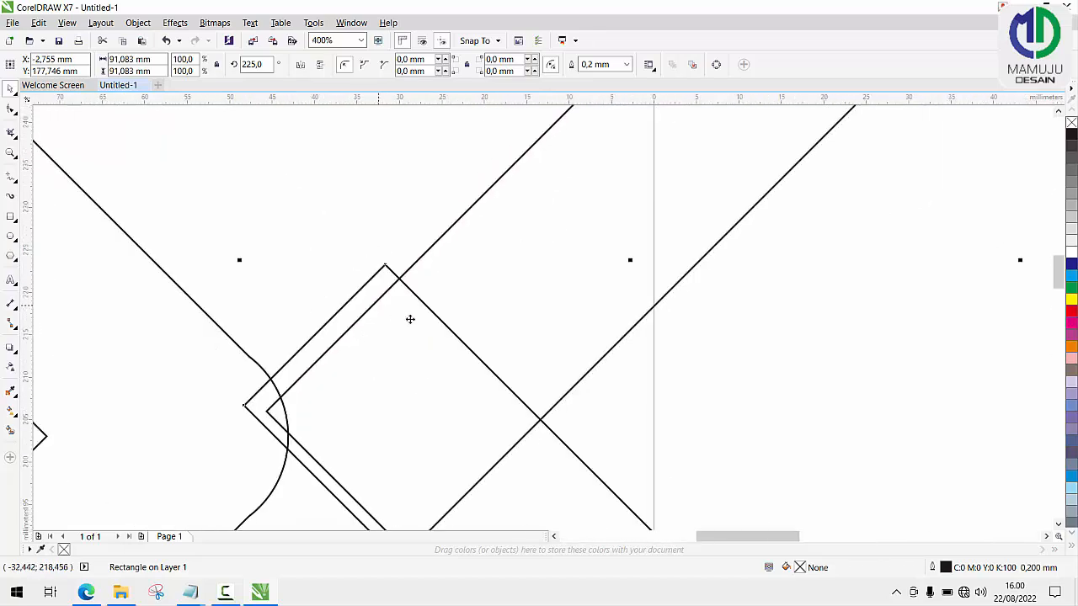
pyautogui.scroll(-1, 411, 321)
pyautogui.keyDown('shift'); pyautogui.click(481, 270); pyautogui.keyUp('shift')
pyautogui.press('c')
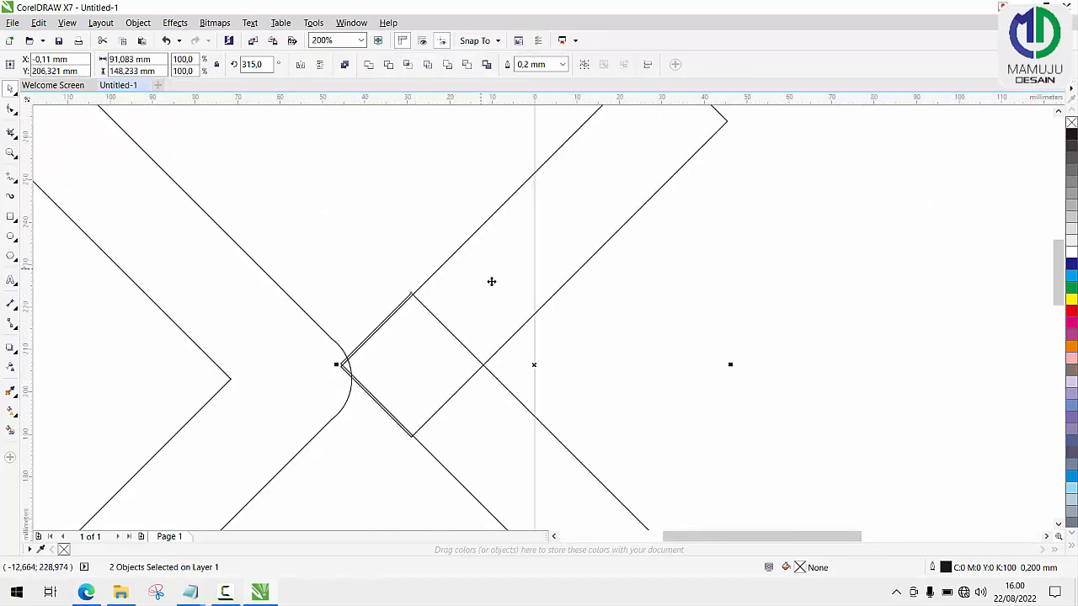
# Adjust the lower square-cornered bar's position so its left end coincides with the upper bar's left corner.
pyautogui.scroll(-1, 491, 282)
pyautogui.click(582, 334)
pyautogui.scroll(2, 492, 323)
pyautogui.moveTo(406, 321)
pyautogui.mouseDown()
pyautogui.moveTo(414, 329)
pyautogui.moveTo(407, 324)
pyautogui.mouseUp()
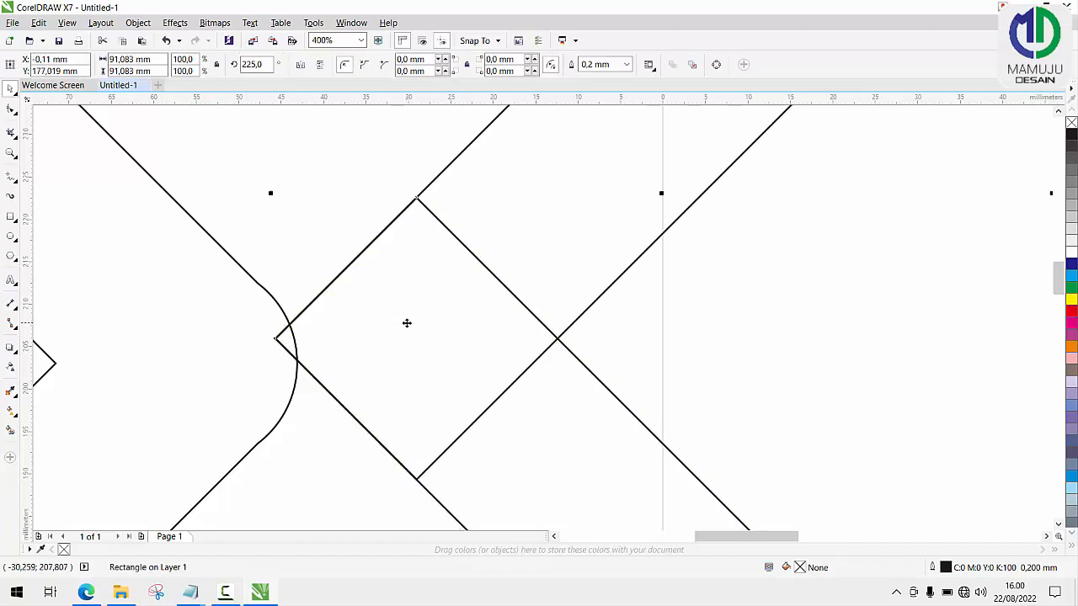
# Weld the two square-cornered bars into one left-pointing chevron.
pyautogui.keyDown('shift'); pyautogui.click(539, 213); pyautogui.keyUp('shift')
pyautogui.scroll(-4, 539, 213)
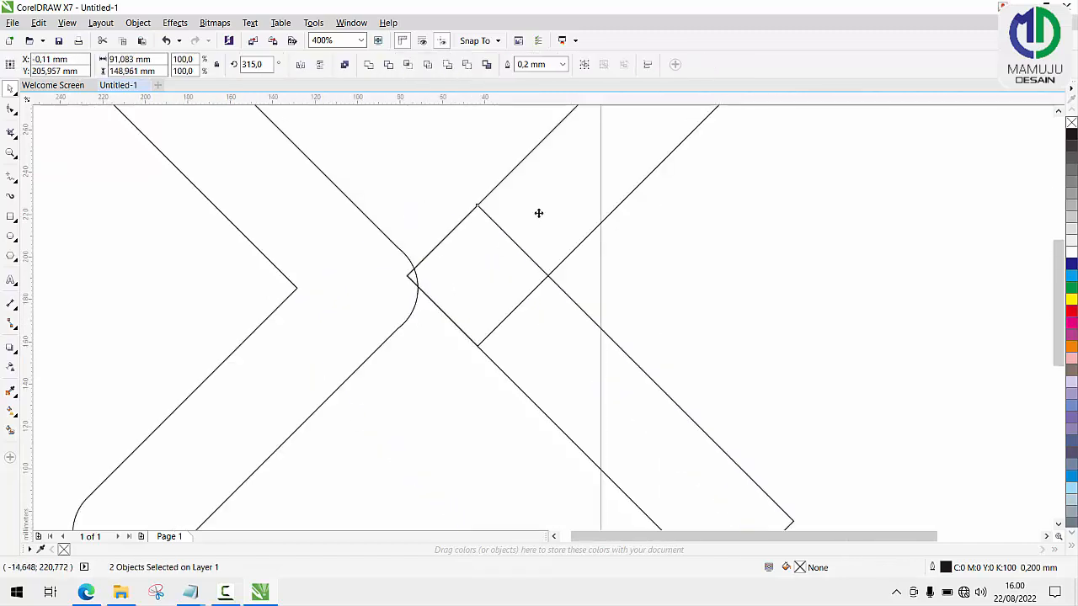
pyautogui.keyDown('shift'); pyautogui.click(581, 177); pyautogui.keyUp('shift')
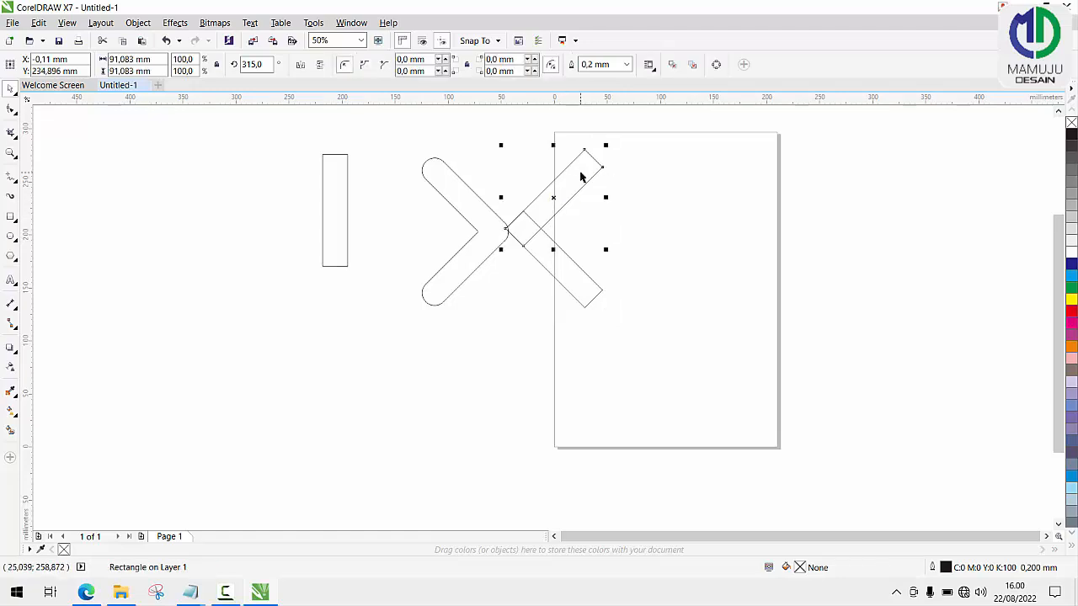
pyautogui.keyDown('shift'); pyautogui.click(566, 280); pyautogui.keyUp('shift')
pyautogui.click(371, 65)
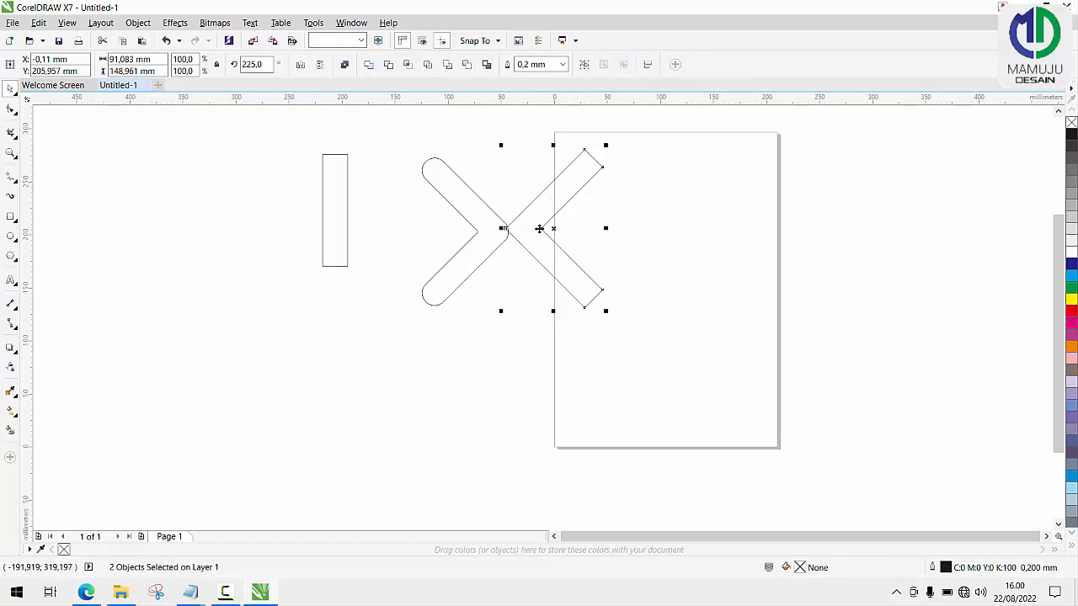
# Move the square-cornered chevron left until its tip snaps to the inner corner of the rounded chevron.
pyautogui.click(587, 246)
pyautogui.scroll(1, 512, 225)
pyautogui.scroll(1, 436, 171)
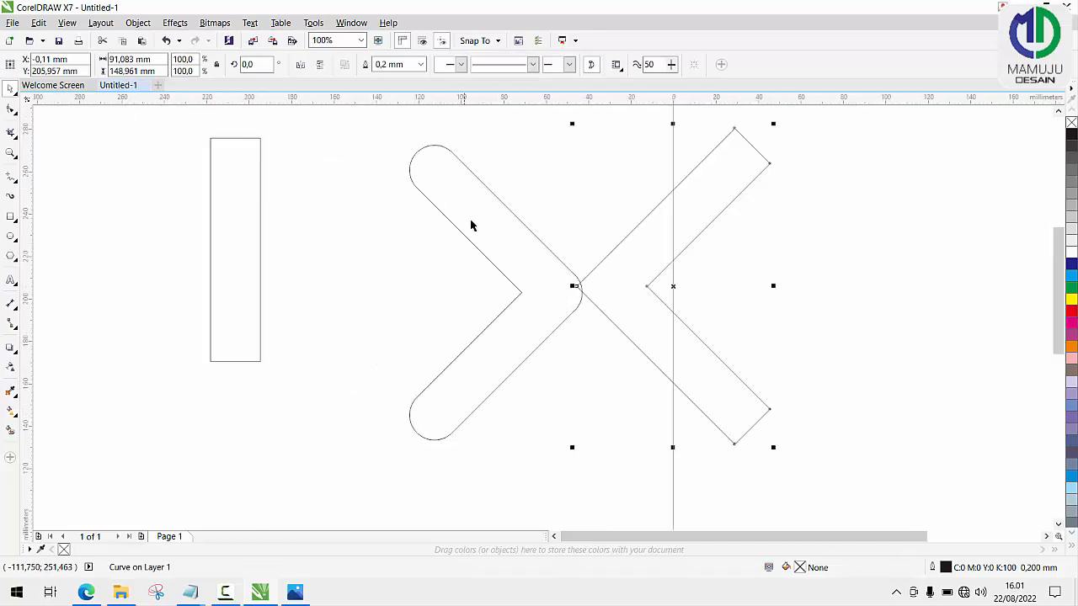
pyautogui.moveTo(624, 278); pyautogui.dragTo(571, 286)
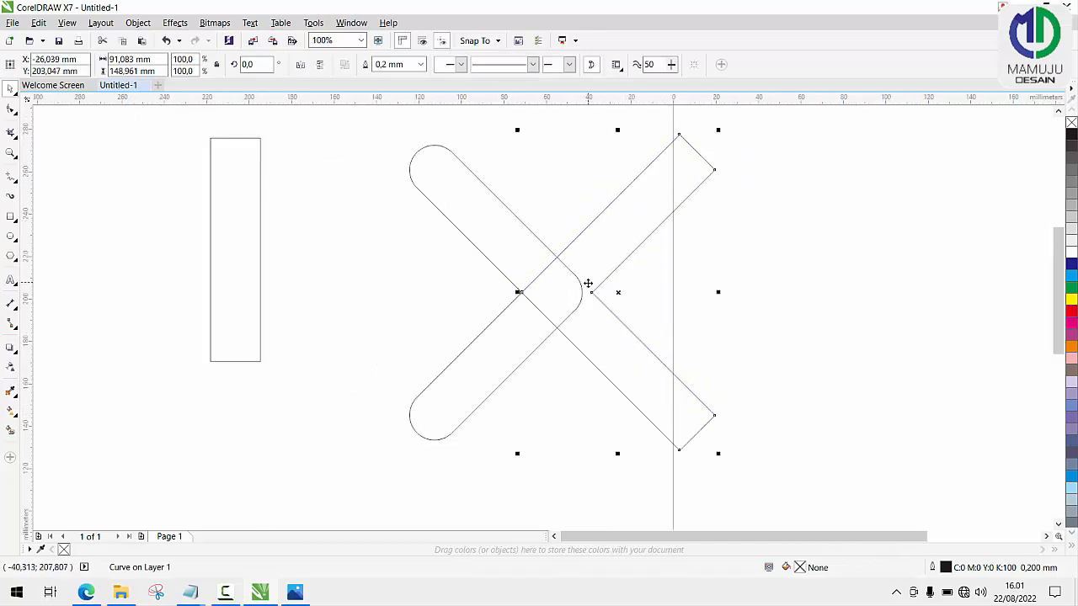
pyautogui.scroll(2, 509, 272)
pyautogui.scroll(-2, 509, 272)
pyautogui.scroll(1, 524, 313)
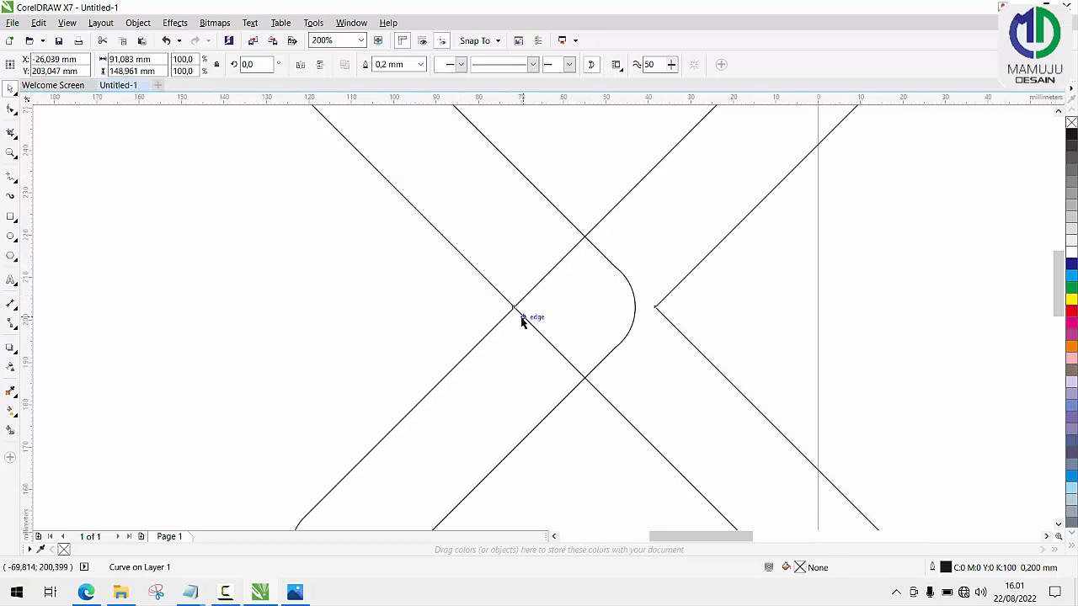
pyautogui.scroll(-2, 519, 289)
# Try to centre the two chevrons on the same vertical axis.
pyautogui.keyDown('shift'); pyautogui.click(499, 255); pyautogui.keyUp('shift')
pyautogui.press('c')
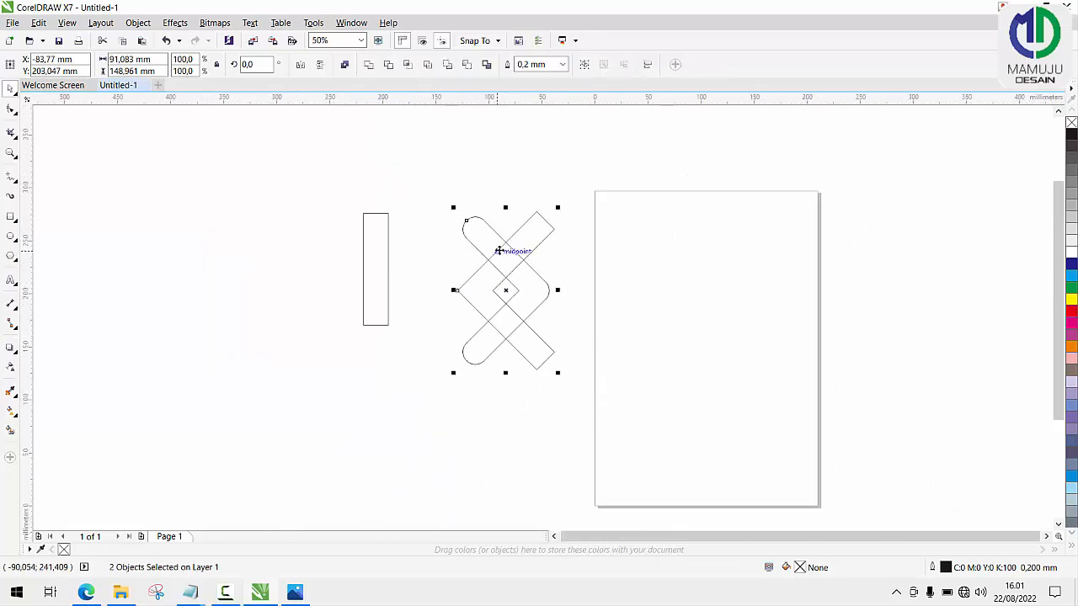
pyautogui.hotkey('ctrl', 'z')
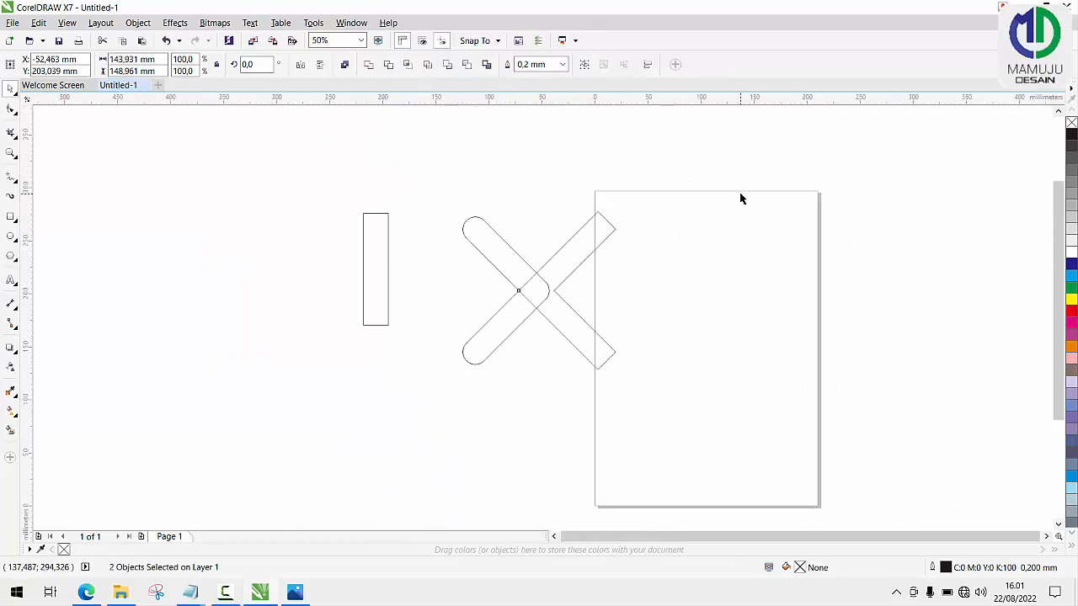
pyautogui.click(741, 197)
# Fill the rounded chevron with light blue (C:100 M:0 Y:0 K:0).
pyautogui.scroll(1, 558, 252)
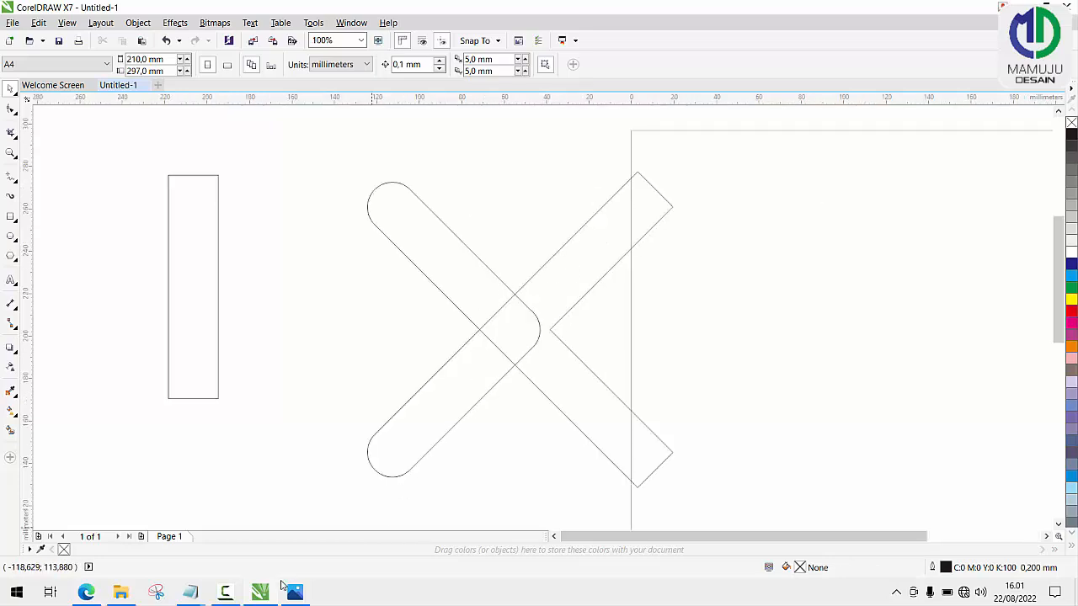
pyautogui.click(1072, 287)
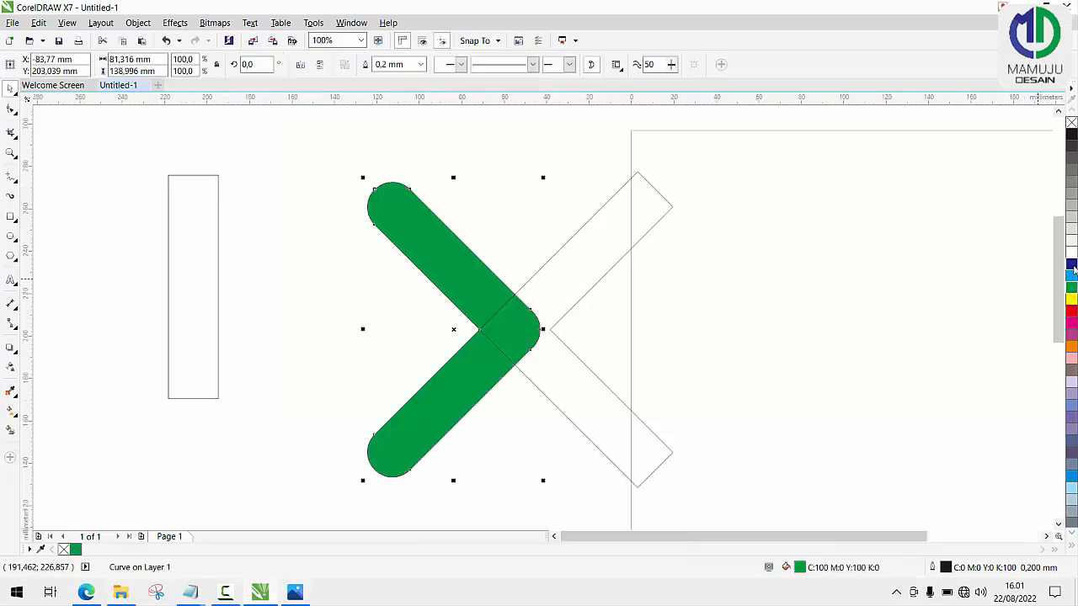
pyautogui.click(1072, 264)
pyautogui.click(1072, 276)
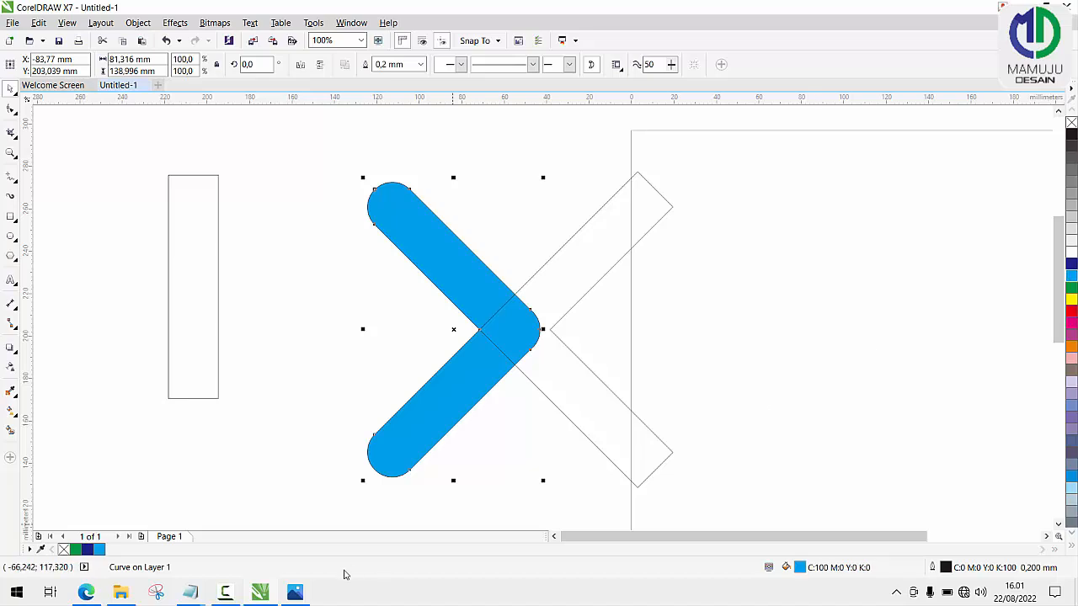
# Fill the square-cornered chevron with the palette's dark blue.
pyautogui.click(595, 444)
pyautogui.click(1071, 264)
pyautogui.click(746, 311)
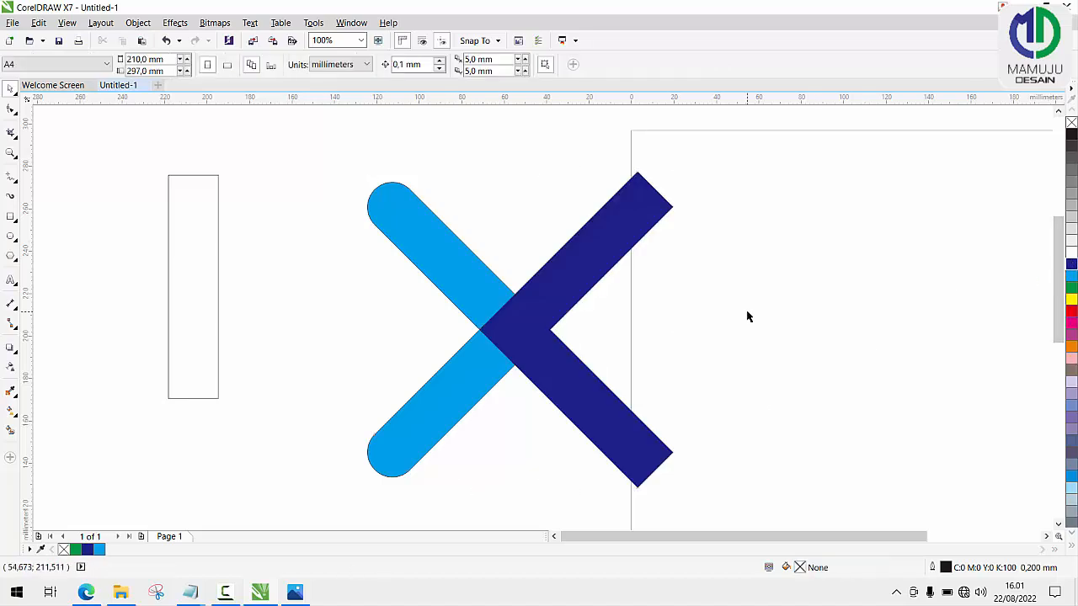
# Remove the outline from both coloured chevrons.
pyautogui.scroll(-2, 539, 290)
pyautogui.scroll(2, 539, 290)
pyautogui.click(545, 310)
pyautogui.click(476, 279)
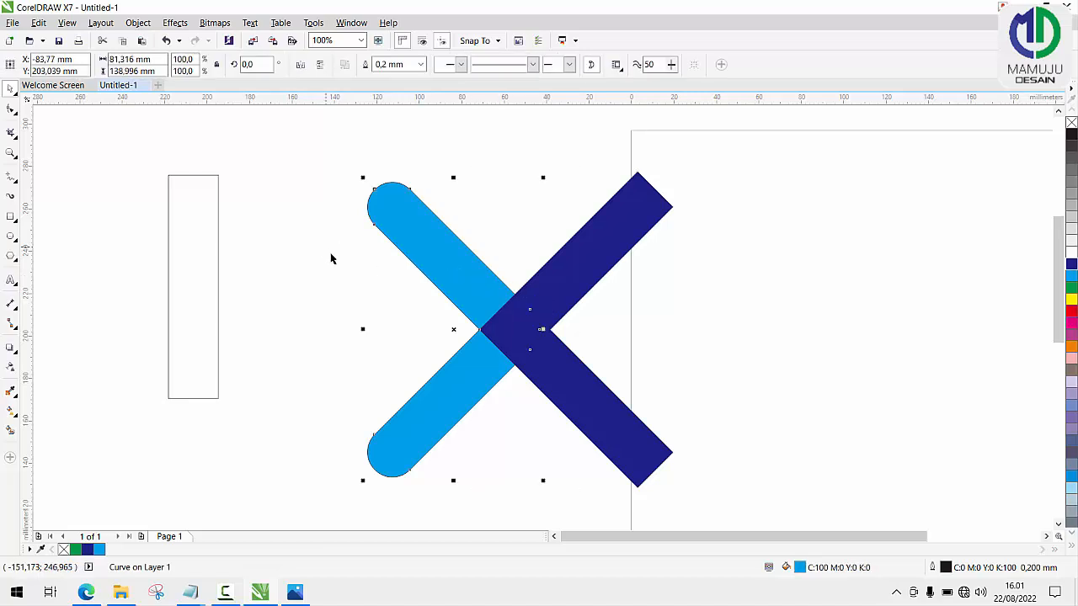
pyautogui.scroll(-1, 450, 244)
pyautogui.moveTo(385, 199); pyautogui.dragTo(693, 399)
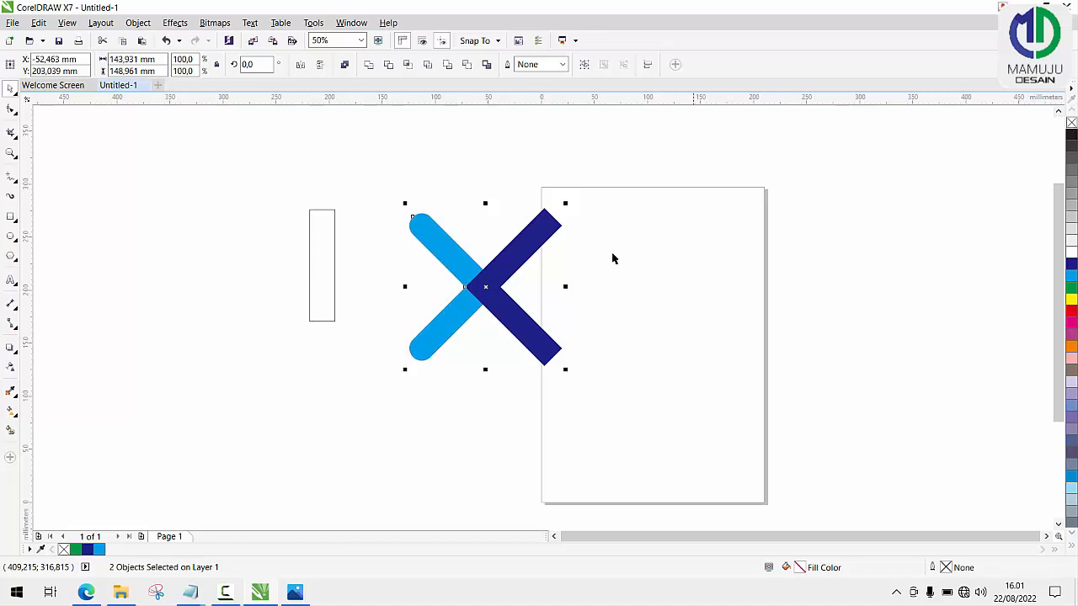
pyautogui.click(193, 291)
# Draw a square about 62 mm wide and place it, turned into a diamond, at the dark blue chevron's opening.
pyautogui.click(11, 217)
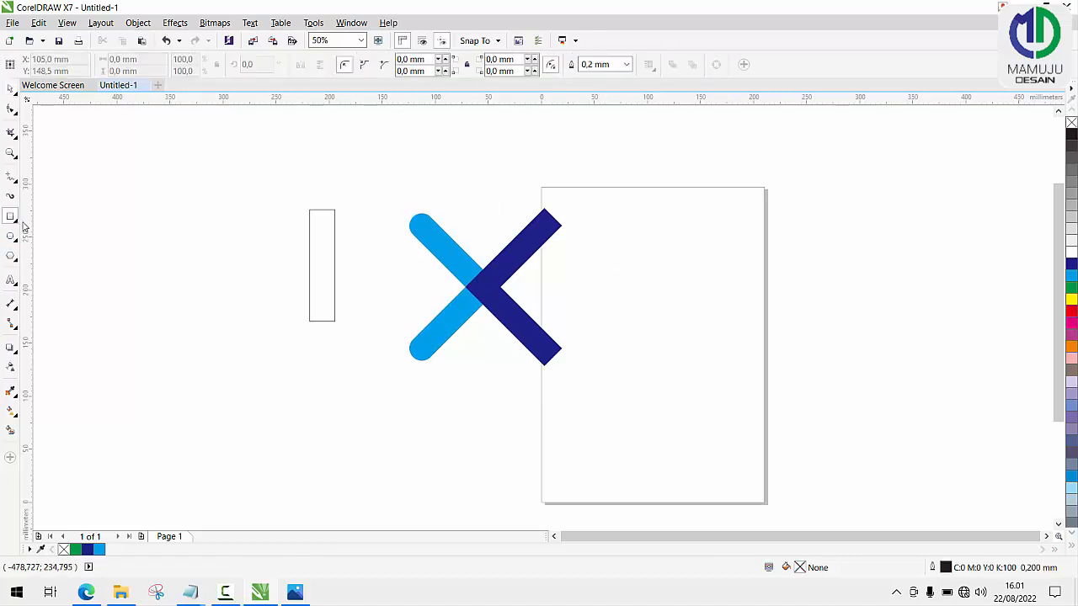
pyautogui.moveTo(582, 263); pyautogui.dragTo(650, 330)
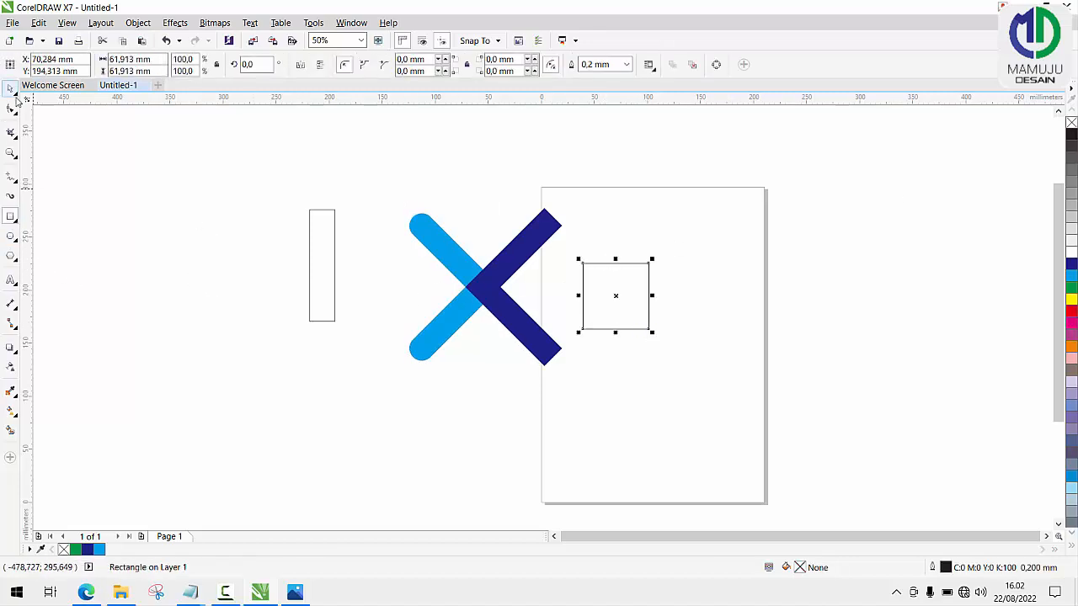
pyautogui.moveTo(609, 286); pyautogui.dragTo(560, 270)
pyautogui.click(577, 272)
# Align the diamond's centre with the dark blue chevron's horizontal centre line.
pyautogui.scroll(2, 563, 271)
pyautogui.keyDown('shift'); pyautogui.click(479, 206); pyautogui.keyUp('shift')
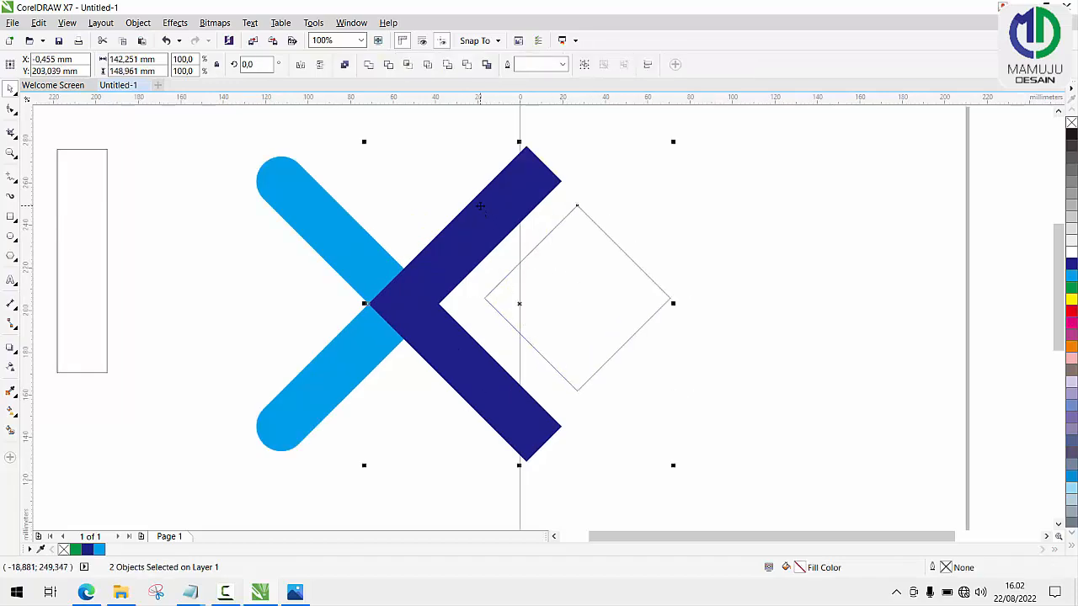
pyautogui.press('c')
pyautogui.hotkey('ctrl', 'z')
pyautogui.press('e')
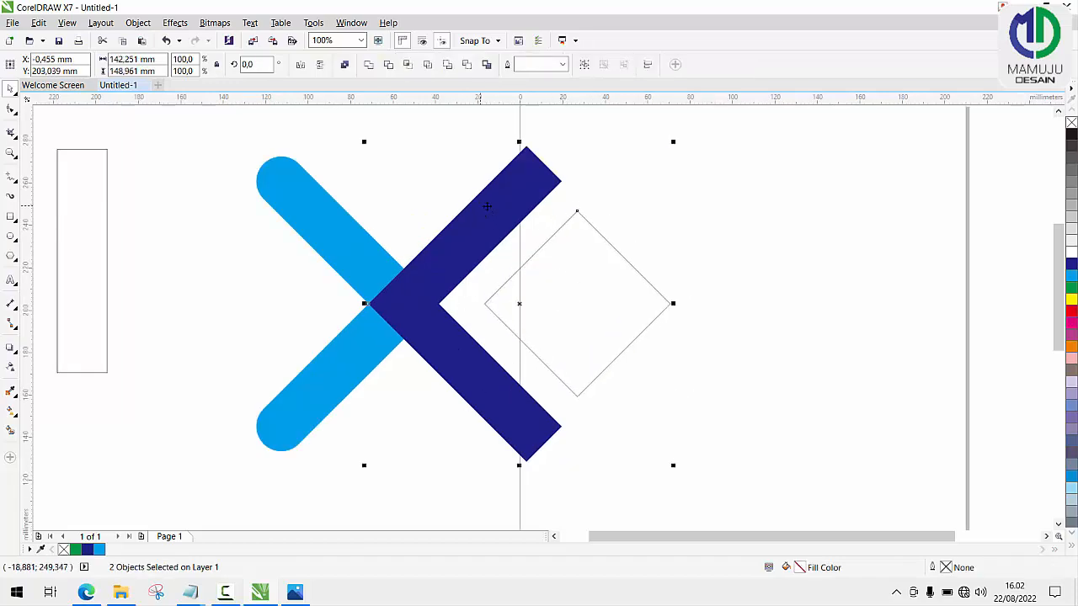
pyautogui.click(751, 255)
pyautogui.scroll(-2, 750, 255)
pyautogui.scroll(2, 584, 268)
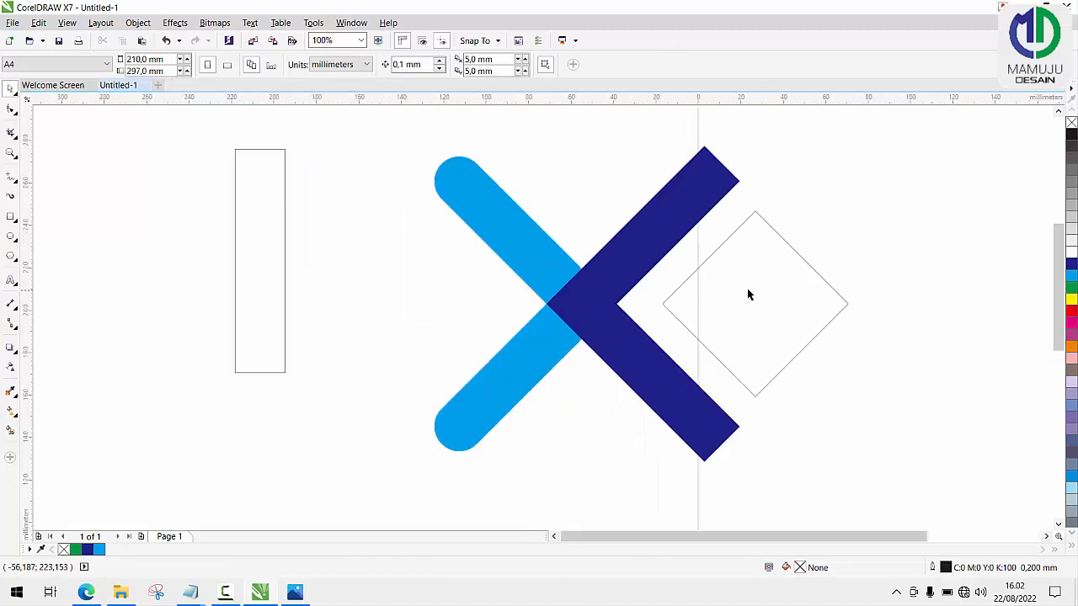
# Shrink the diamond to about 58 mm wide and align its centre with the dark blue chevron's horizontal centre line.
pyautogui.click(822, 275)
pyautogui.moveTo(848, 211); pyautogui.dragTo(817, 241)
pyautogui.moveTo(772, 289); pyautogui.dragTo(743, 288)
pyautogui.keyDown('shift'); pyautogui.click(665, 244); pyautogui.keyUp('shift')
pyautogui.press('c')
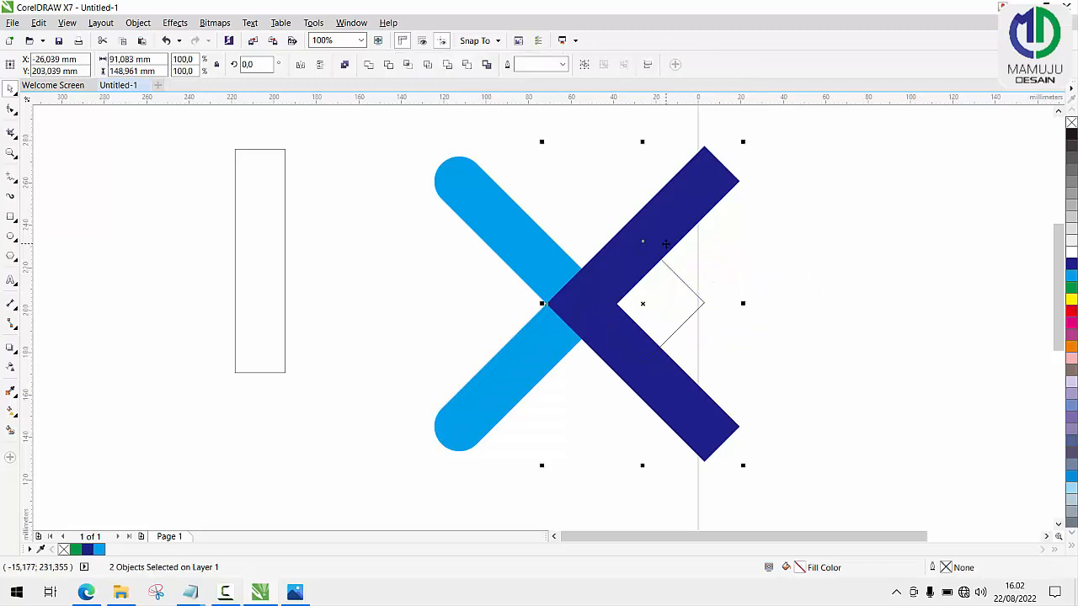
pyautogui.hotkey('ctrl', 'z')
pyautogui.click(703, 274)
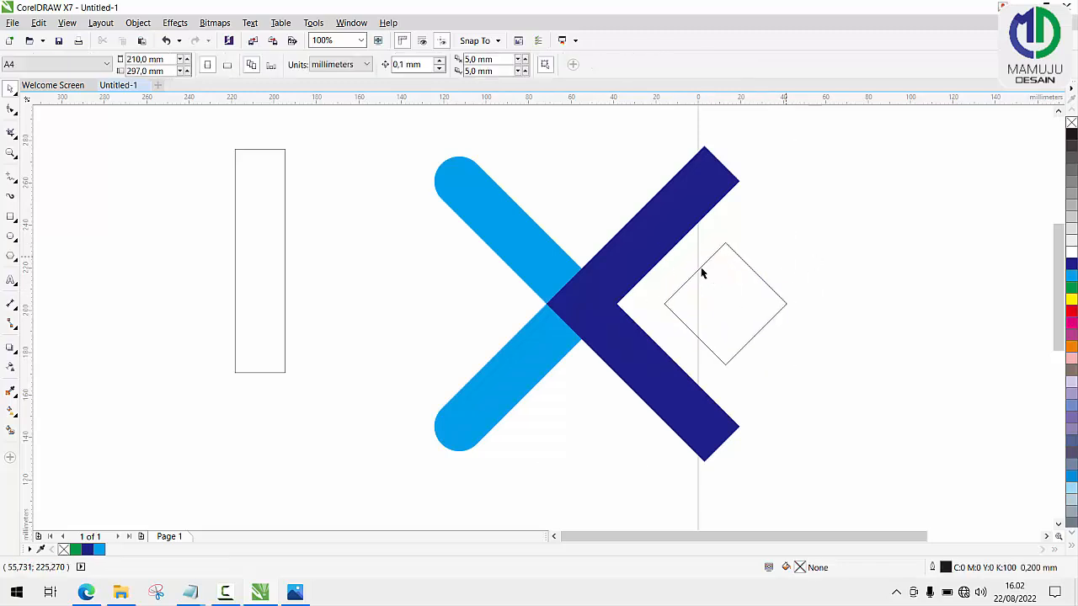
# Draw a circle matching the diamond's size, about 57 mm across, and place it at the light blue chevron's opening.
pyautogui.click(11, 236)
pyautogui.moveTo(409, 270); pyautogui.dragTo(532, 352)
pyautogui.moveTo(458, 302); pyautogui.dragTo(721, 286)
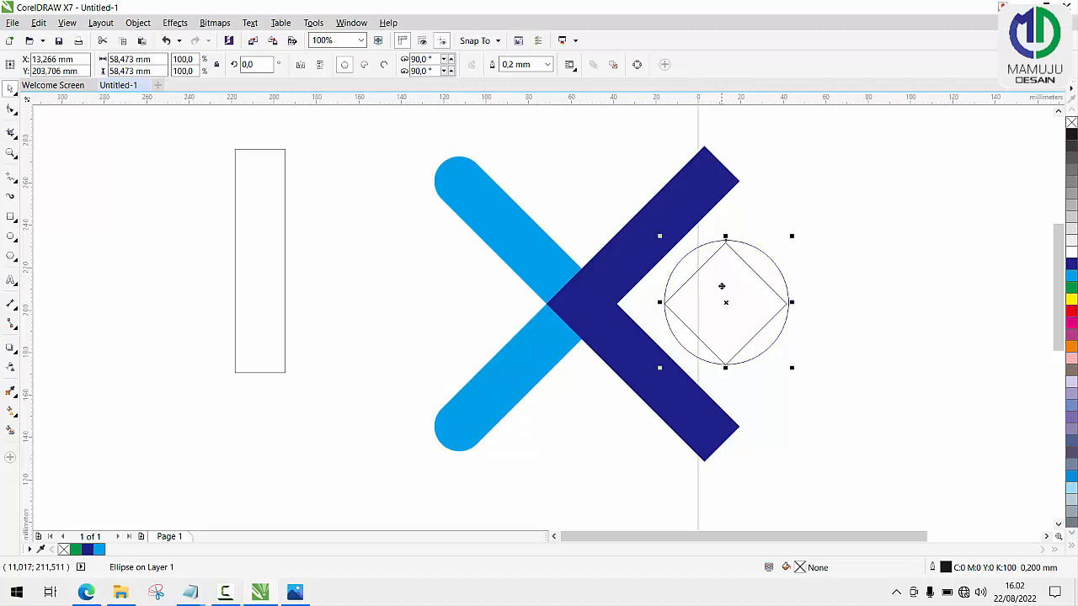
pyautogui.moveTo(789, 239); pyautogui.dragTo(459, 262)
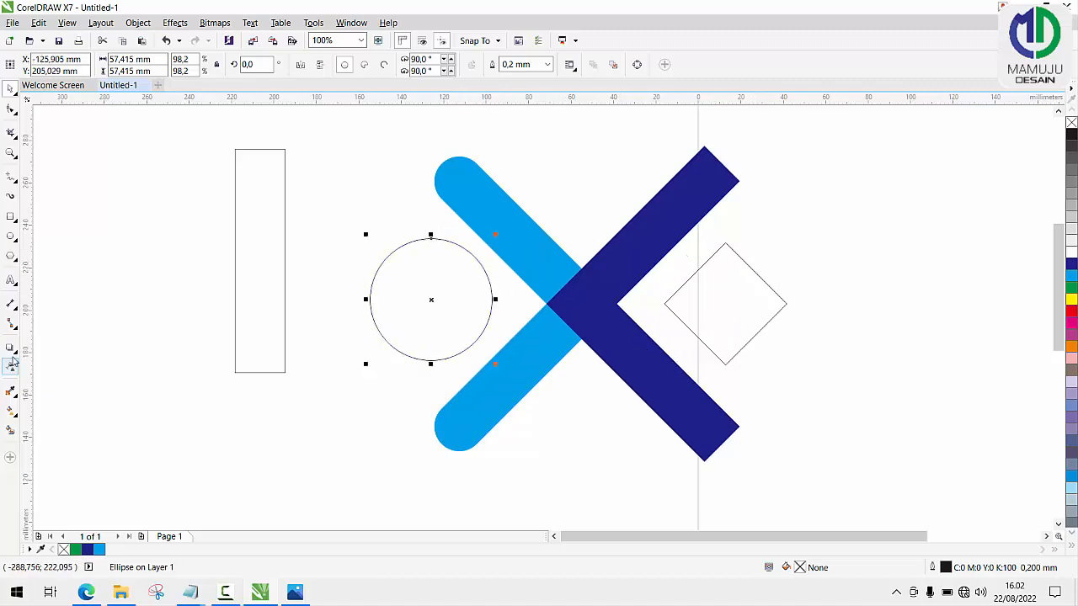
# Fill the circle with the light blue sampled from the rounded chevron.
pyautogui.click(11, 393)
pyautogui.click(530, 252)
pyautogui.click(432, 286)
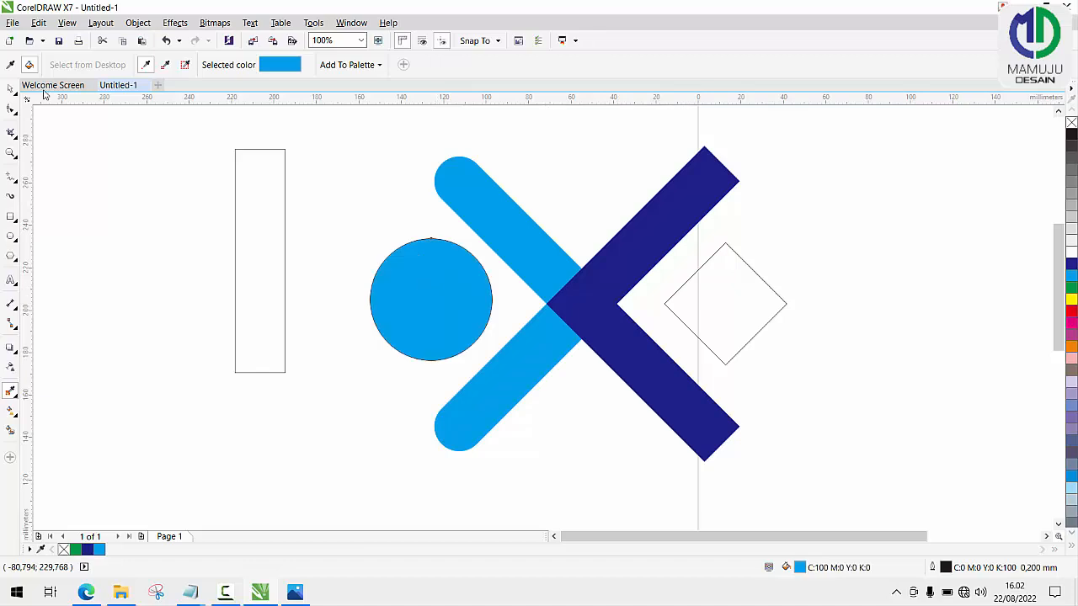
# Fill the diamond with the dark blue sampled from the square-cornered chevron, keeping the circle light blue.
pyautogui.click(11, 65)
pyautogui.click(690, 210)
pyautogui.click(723, 295)
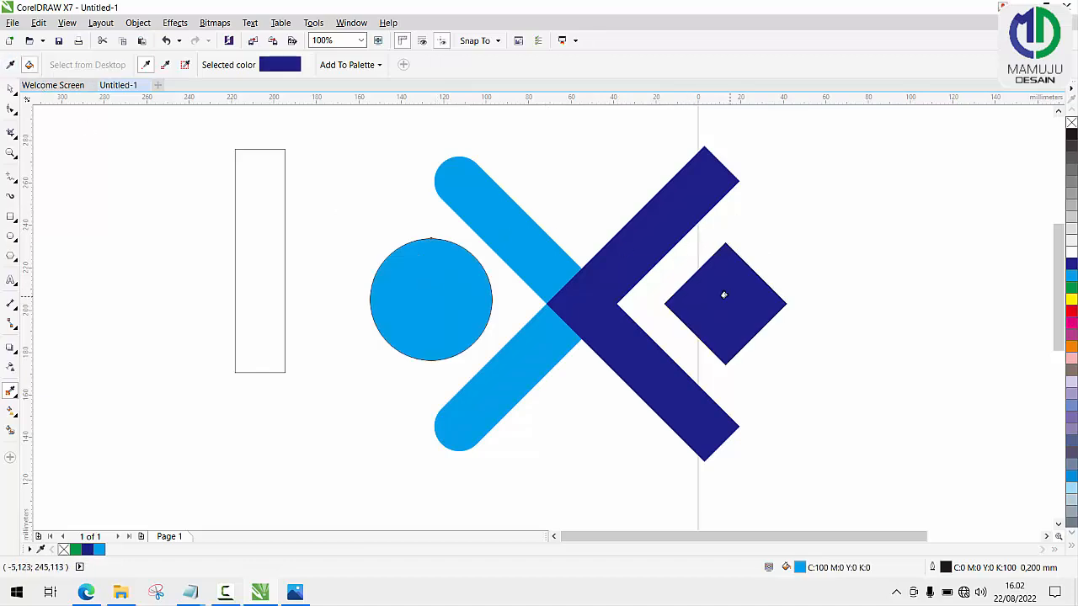
pyautogui.click(428, 281)
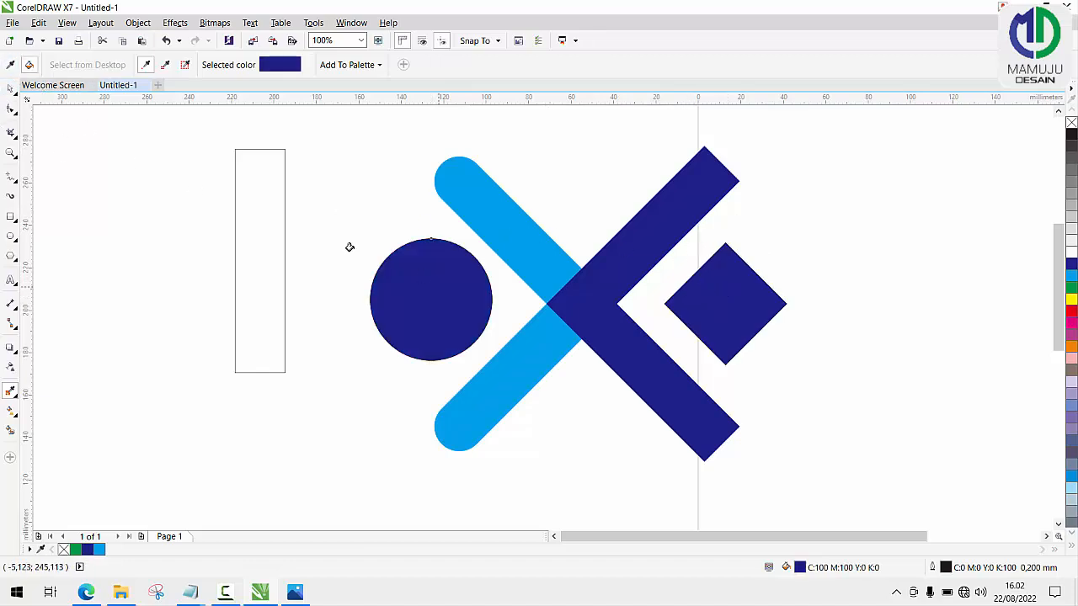
pyautogui.hotkey('ctrl', 'z')
# Remove the outline from the light blue circle.
pyautogui.click(10, 87)
pyautogui.click(375, 297)
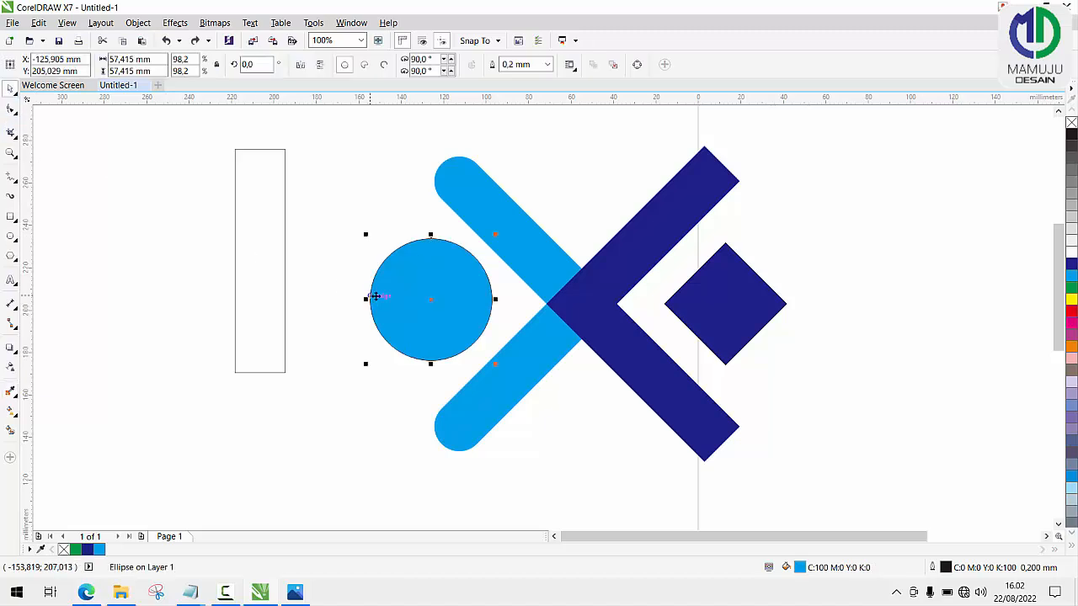
pyautogui.rightClick(1072, 124)
pyautogui.scroll(-2, 613, 310)
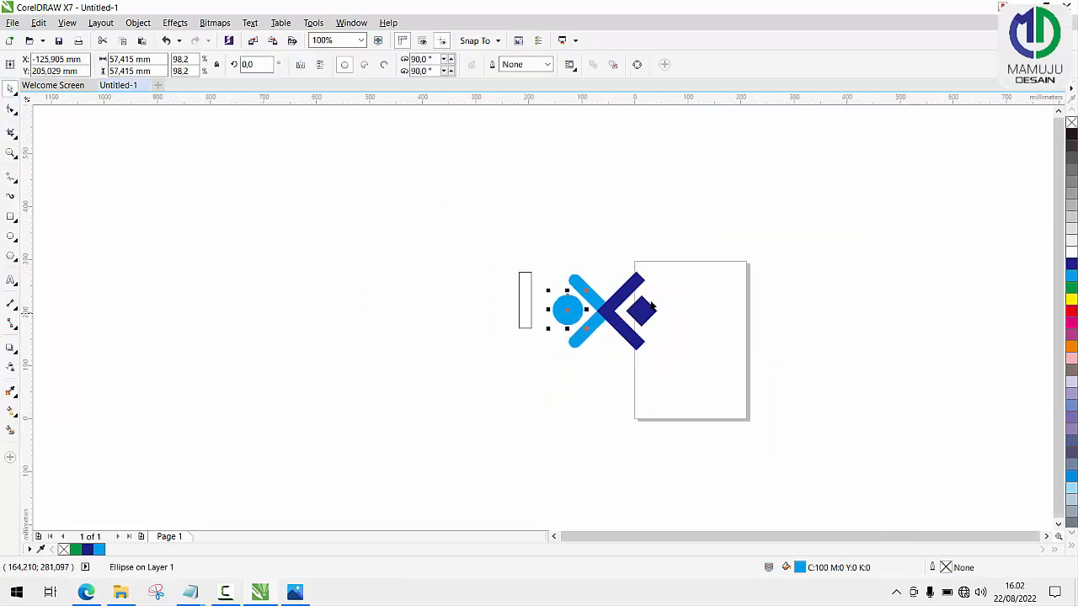
# Shrink the circle, move it into the light blue chevron's opening and align it with the chevron's horizontal centre line.
pyautogui.click(440, 293)
pyautogui.scroll(1, 599, 305)
pyautogui.scroll(1, 599, 309)
pyautogui.click(429, 312)
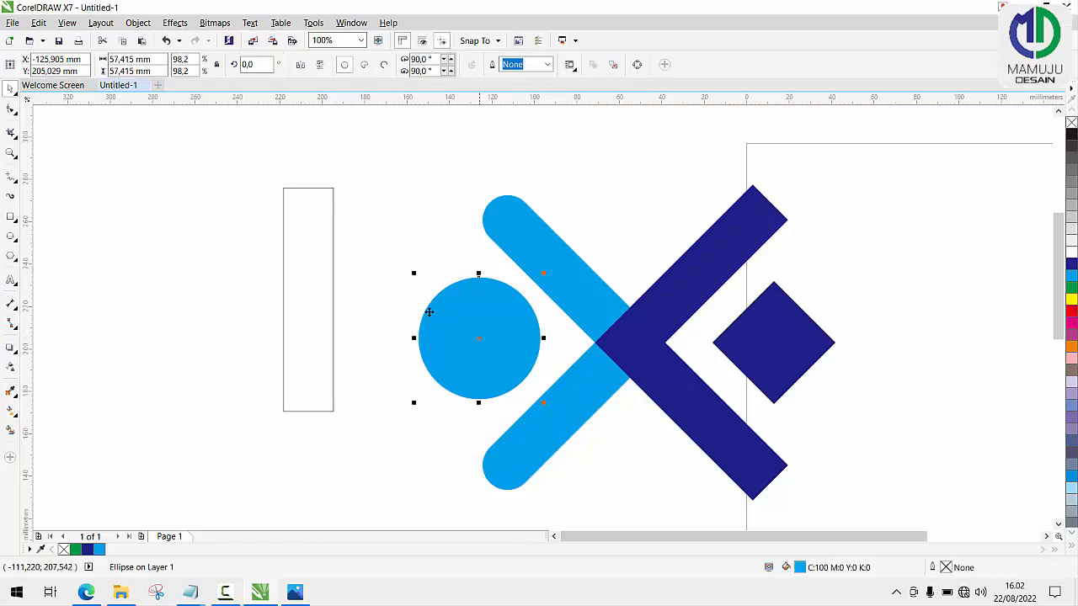
pyautogui.click(472, 334)
pyautogui.click(469, 315)
pyautogui.moveTo(414, 280); pyautogui.dragTo(434, 298)
pyautogui.moveTo(479, 340); pyautogui.dragTo(517, 343)
pyautogui.keyDown('shift'); pyautogui.click(595, 308); pyautogui.keyUp('shift')
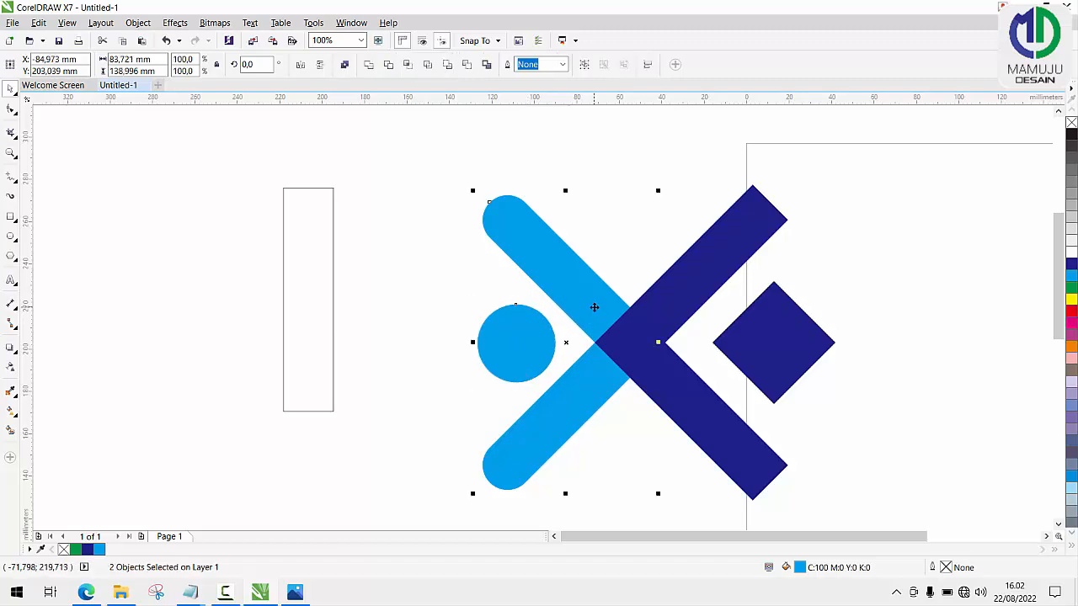
# Shrink the diamond to about 42 mm wide, move it closer to the dark blue chevron and align it with the chevron's horizontal centre line.
pyautogui.click(802, 354)
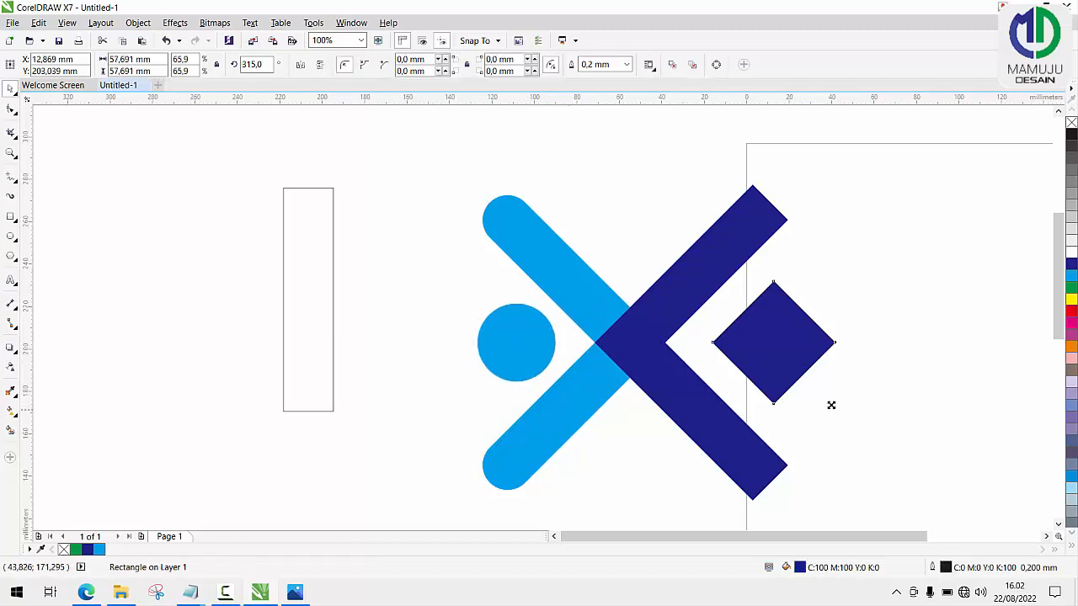
pyautogui.moveTo(831, 404); pyautogui.dragTo(813, 385)
pyautogui.scroll(1, 751, 339)
pyautogui.scroll(1, 752, 339)
pyautogui.scroll(-1, 752, 339)
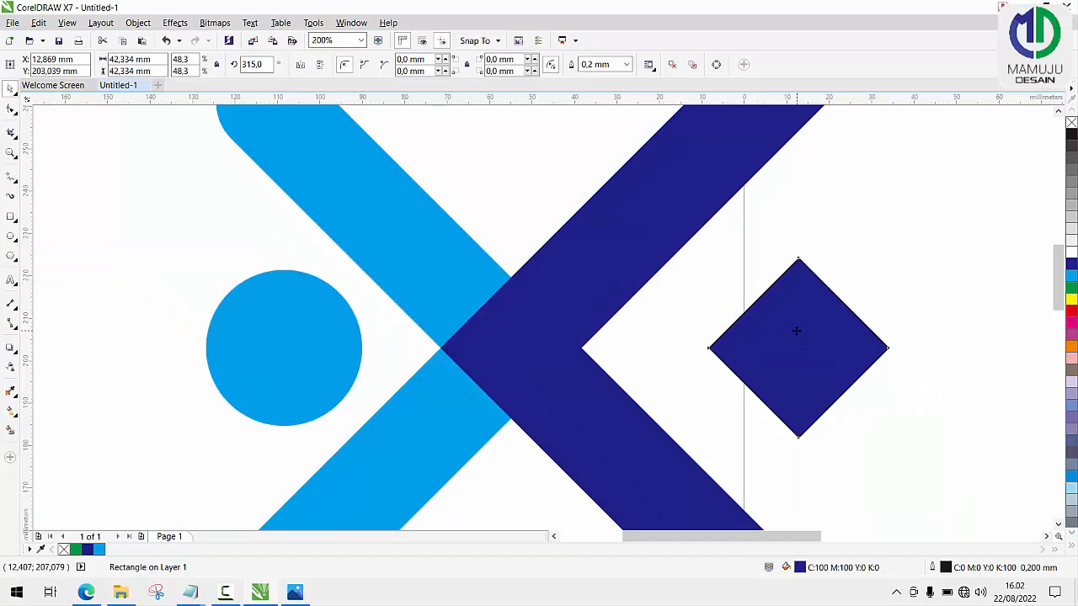
pyautogui.moveTo(796, 331); pyautogui.dragTo(744, 333)
pyautogui.keyDown('shift'); pyautogui.click(644, 255); pyautogui.keyUp('shift')
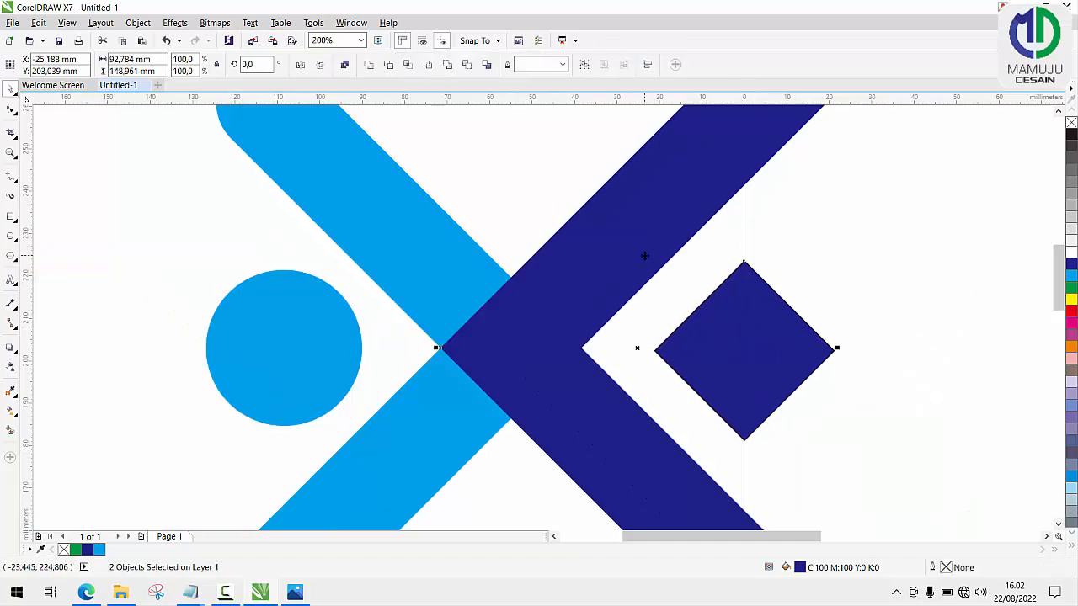
pyautogui.press('c')
pyautogui.hotkey('ctrl', 'z')
pyautogui.press('Escape')
# Remove the outline from the dark blue diamond.
pyautogui.click(775, 320)
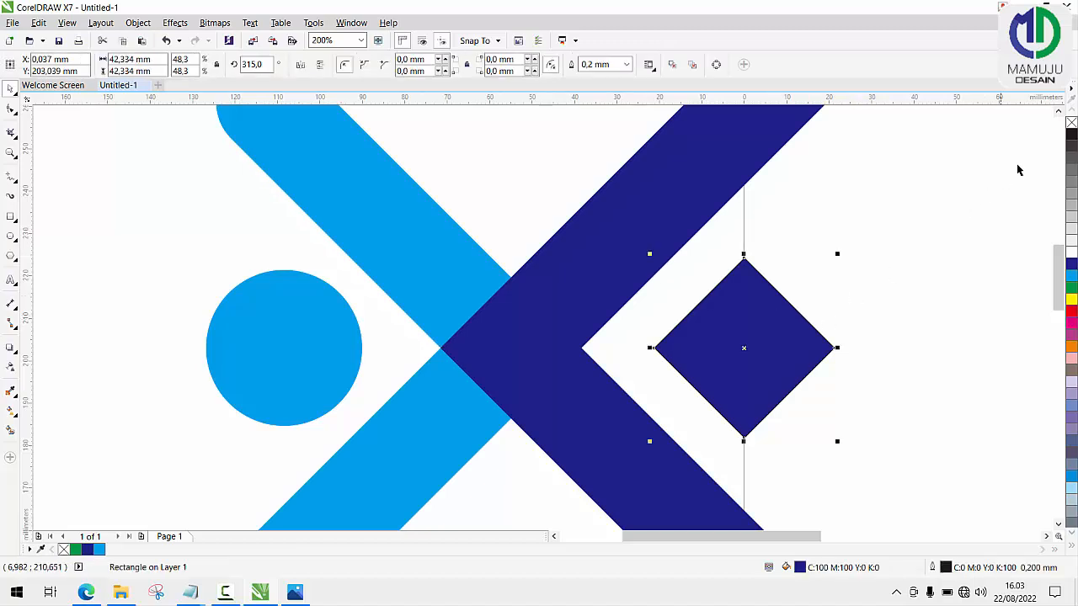
pyautogui.rightClick(1070, 125)
pyautogui.scroll(-3, 829, 301)
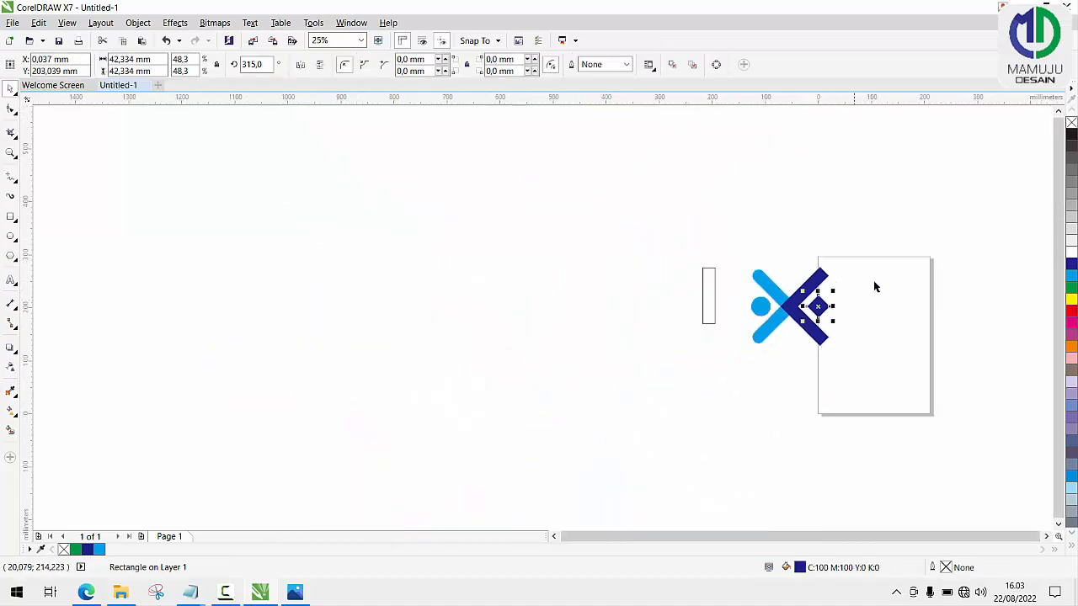
pyautogui.click(884, 278)
# Delete the leftover upright rectangle beside the logo.
pyautogui.scroll(1, 885, 278)
pyautogui.click(530, 301)
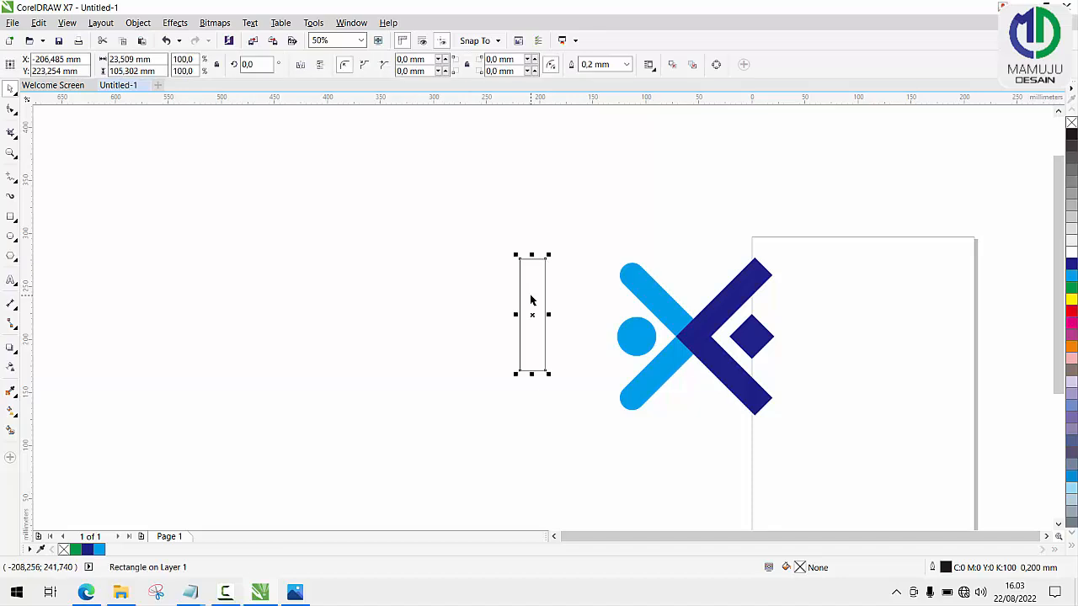
pyautogui.press('Delete')
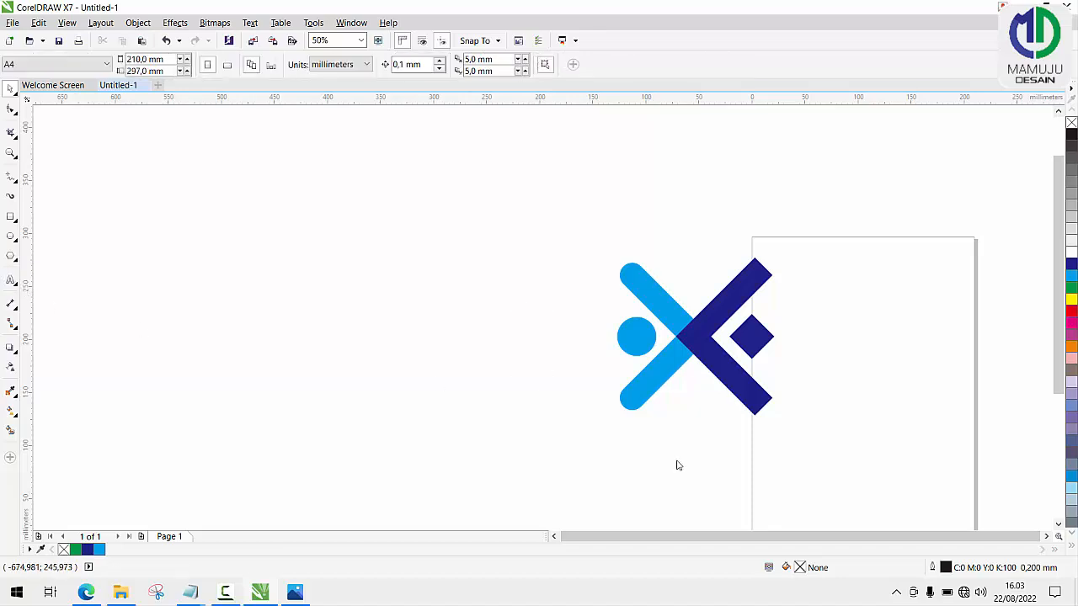
# Add the artistic text "eXpress" below the logo.
pyautogui.press('F8')
pyautogui.click(615, 462)
pyautogui.scroll(1, 654, 484)
pyautogui.write('w')
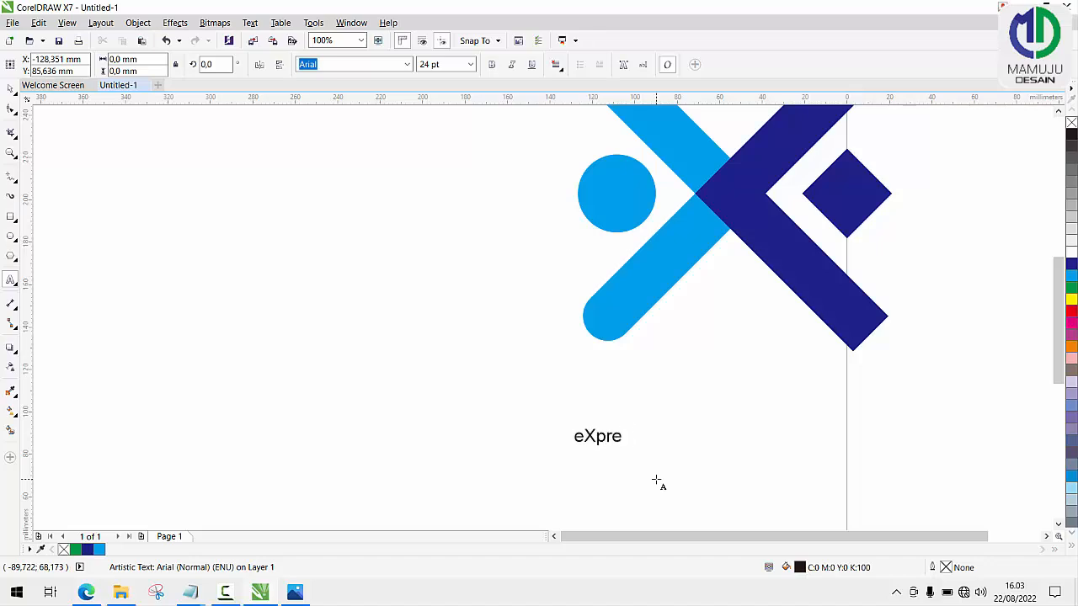
# Set the eXpress text's size to 150 pt and position it centred below the logo.
pyautogui.hotkey('ctrl', 'a')
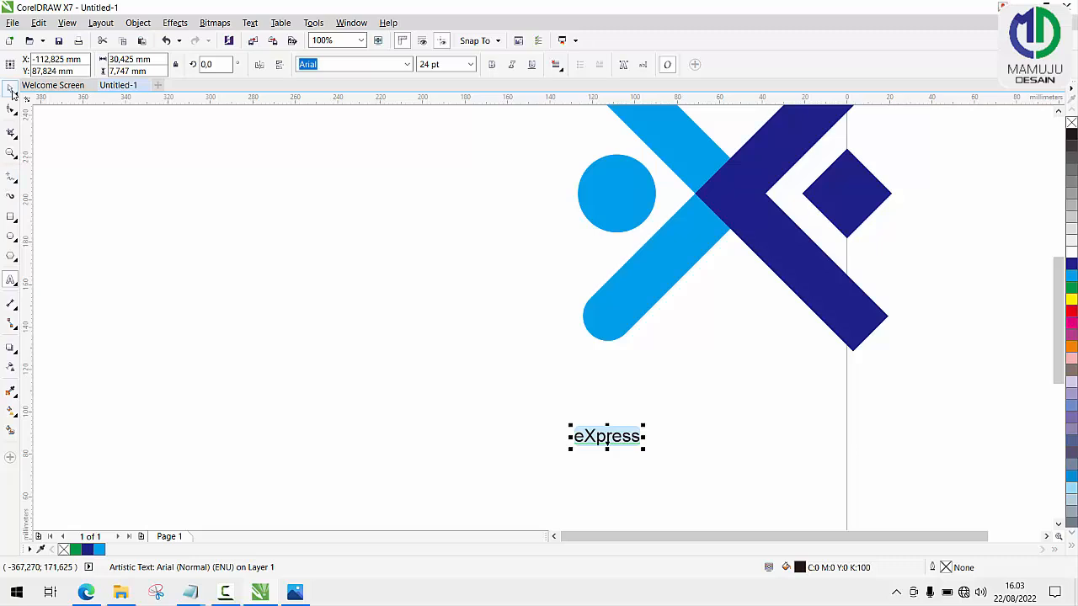
pyautogui.click(11, 89)
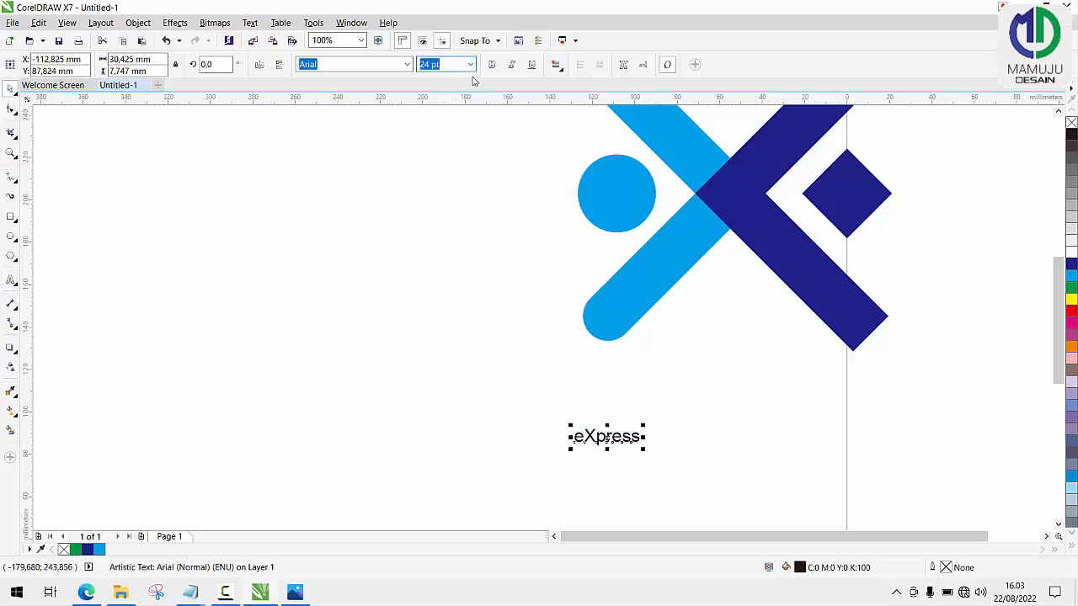
pyautogui.click(471, 65)
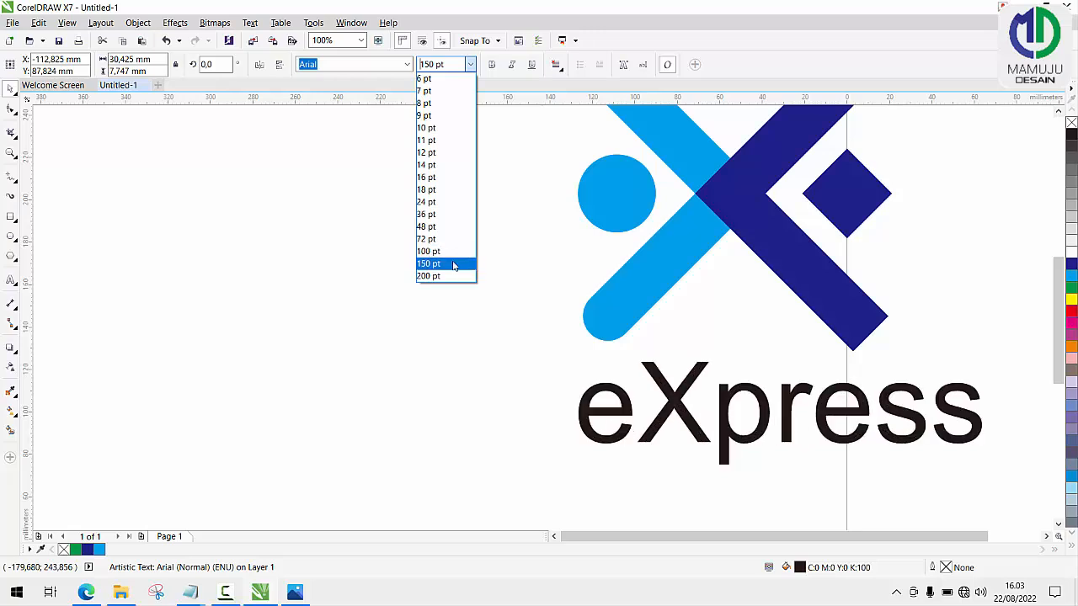
pyautogui.click(452, 263)
pyautogui.scroll(-2, 771, 358)
pyautogui.scroll(1, 770, 358)
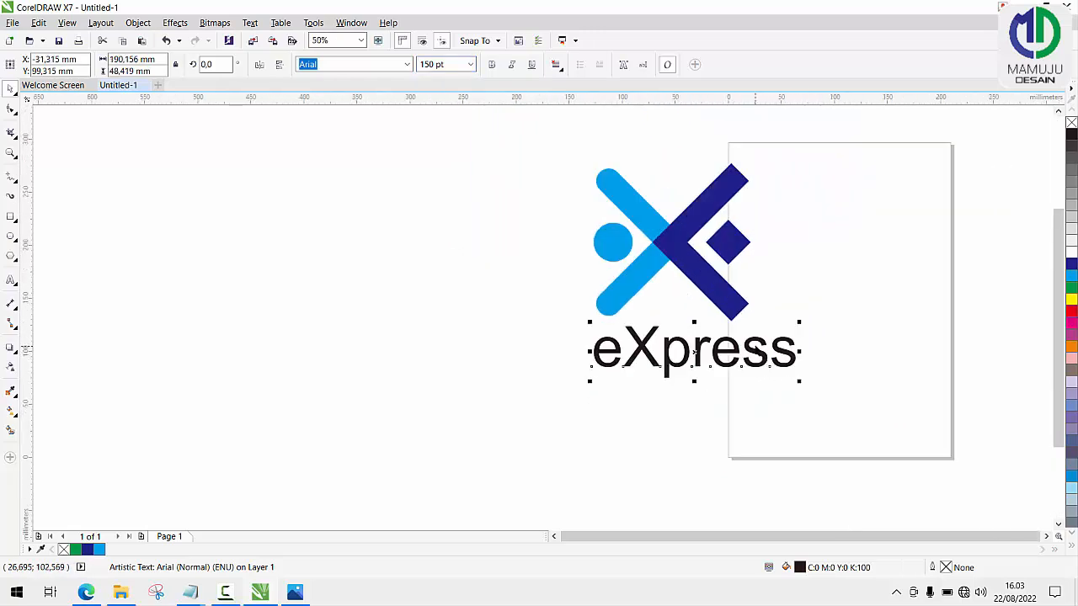
pyautogui.moveTo(752, 345); pyautogui.dragTo(735, 356)
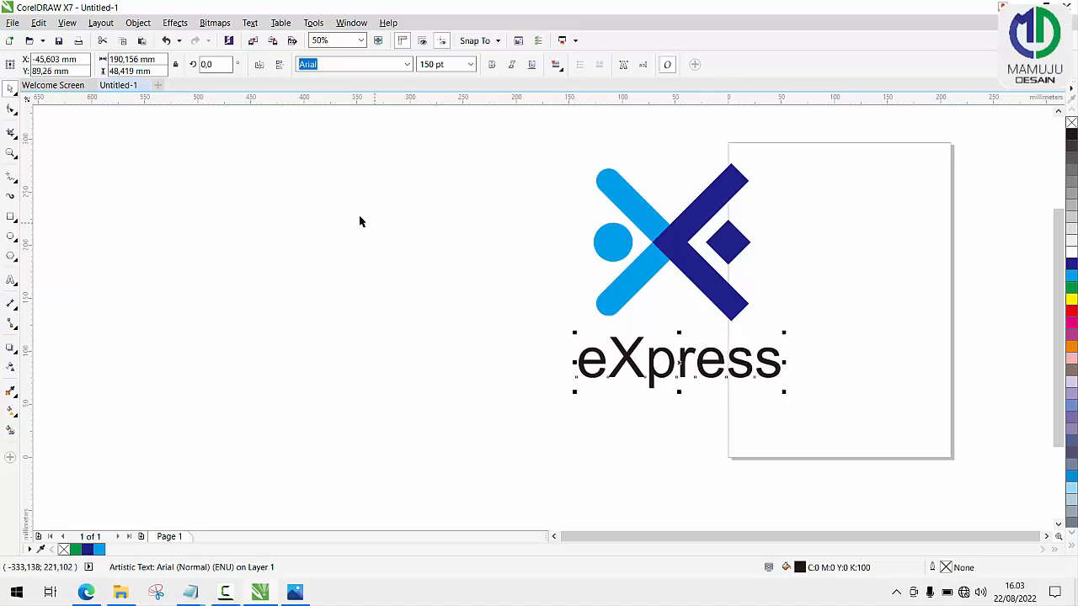
# Fill the eXpress text with the light blue sampled from the rounded chevron.
pyautogui.click(11, 281)
pyautogui.moveTo(607, 362); pyautogui.dragTo(645, 363)
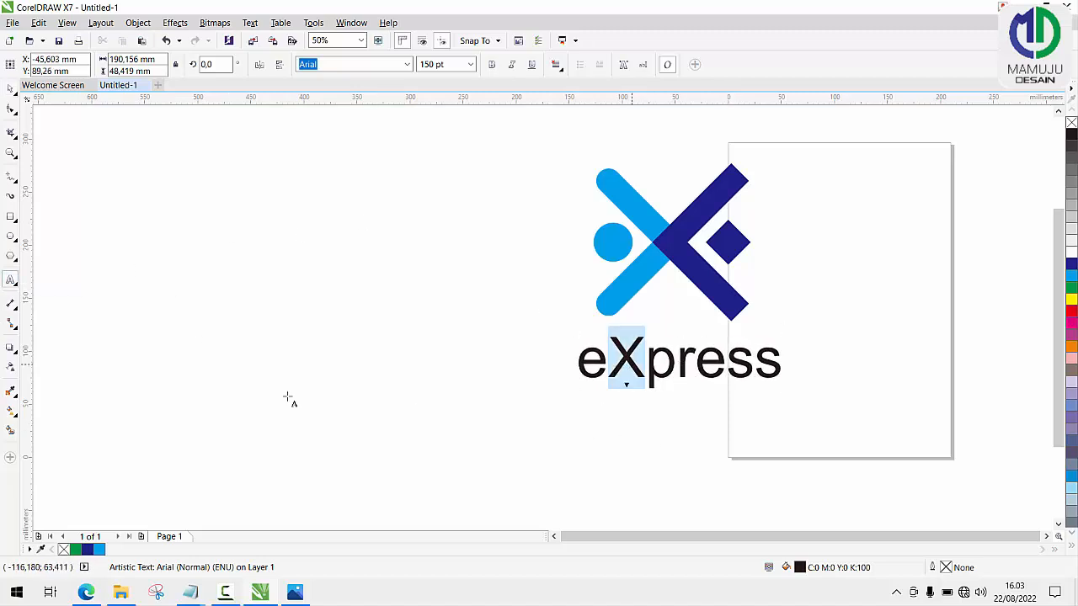
pyautogui.click(11, 394)
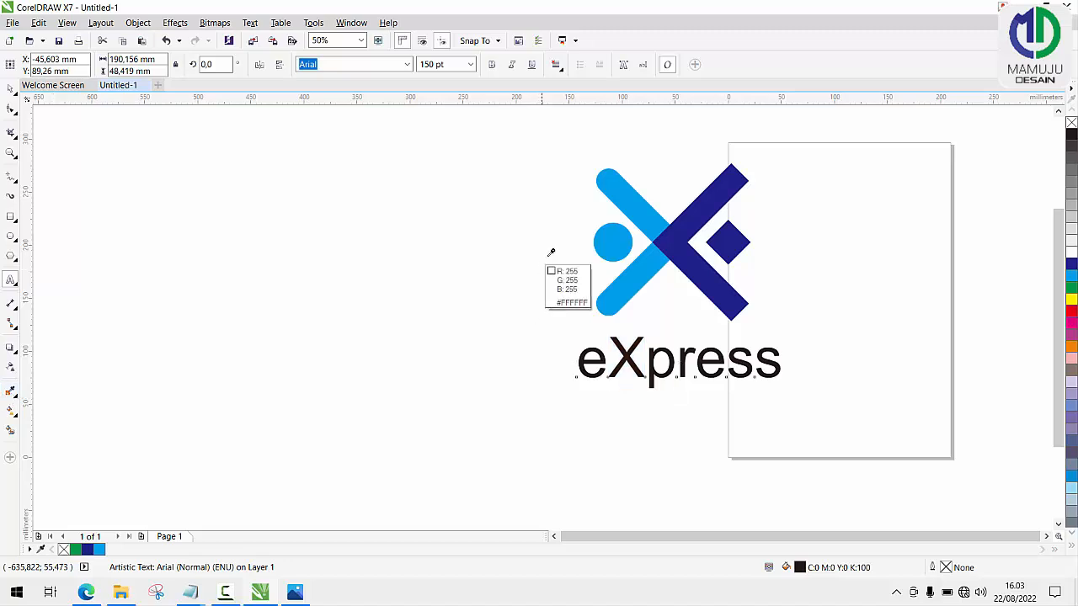
pyautogui.click(637, 211)
pyautogui.scroll(3, 621, 361)
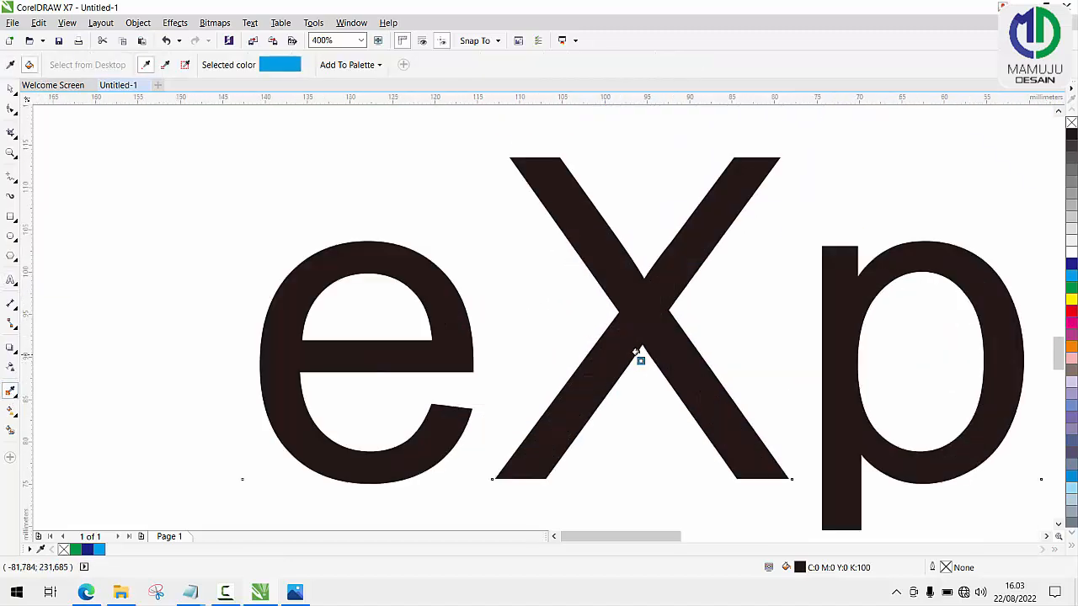
pyautogui.click(653, 338)
pyautogui.scroll(-2, 653, 337)
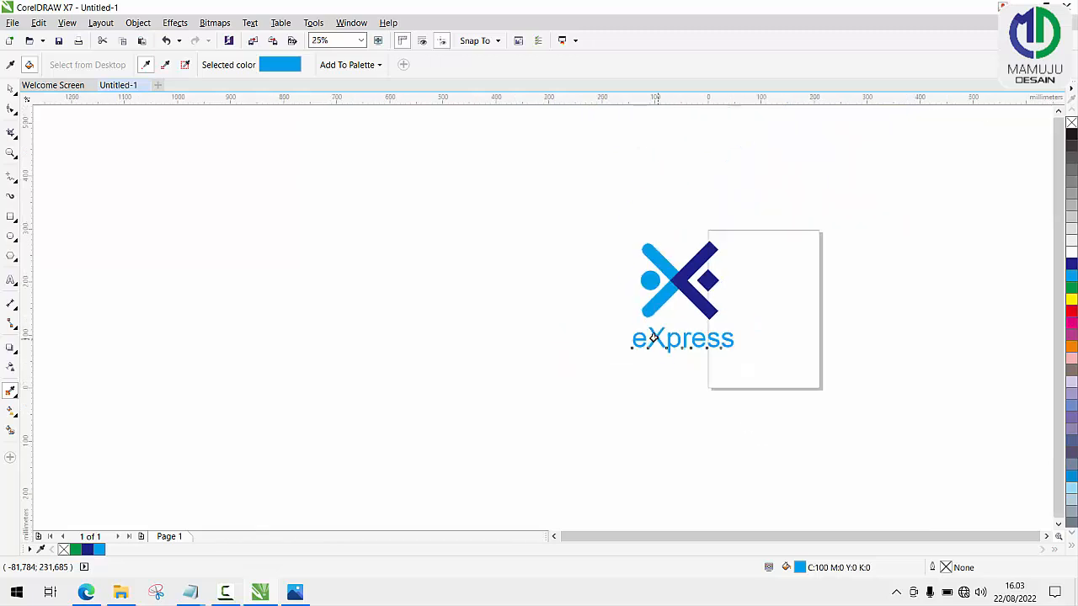
pyautogui.scroll(1, 654, 337)
pyautogui.click(12, 89)
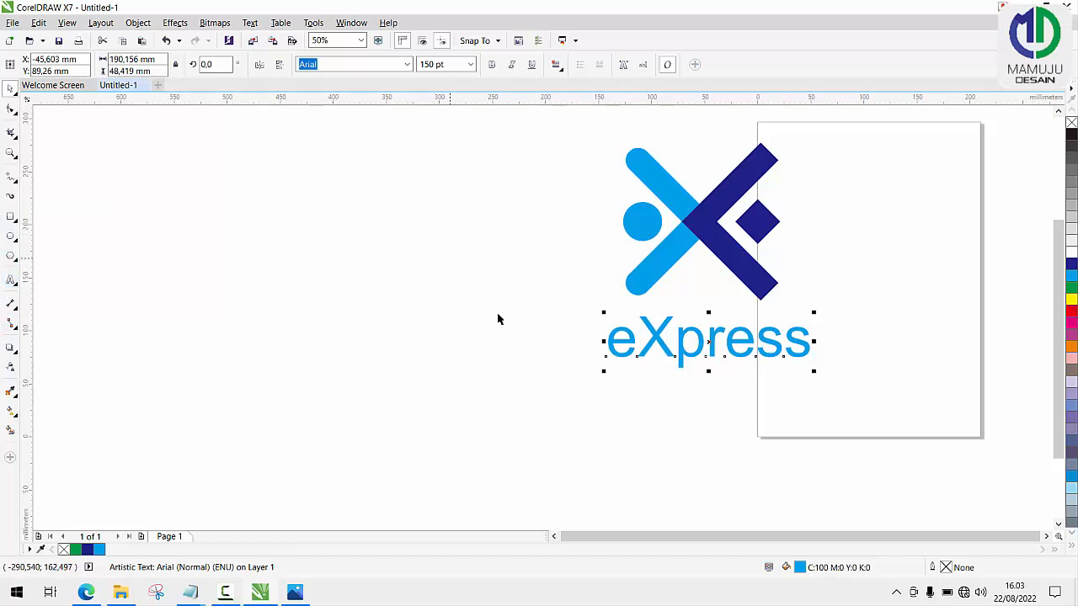
# Draw a rectangle about 37 by 43 mm beside the logo and fill it with the dark blue sampled from the square-cornered chevron.
pyautogui.click(11, 217)
pyautogui.moveTo(514, 234); pyautogui.dragTo(561, 286)
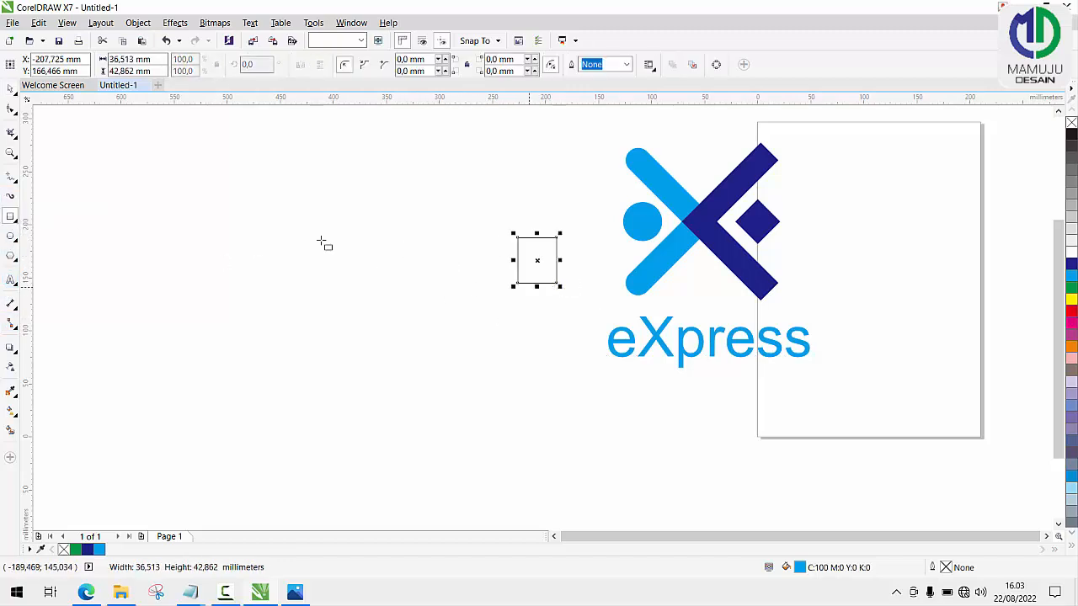
pyautogui.click(11, 391)
pyautogui.click(708, 224)
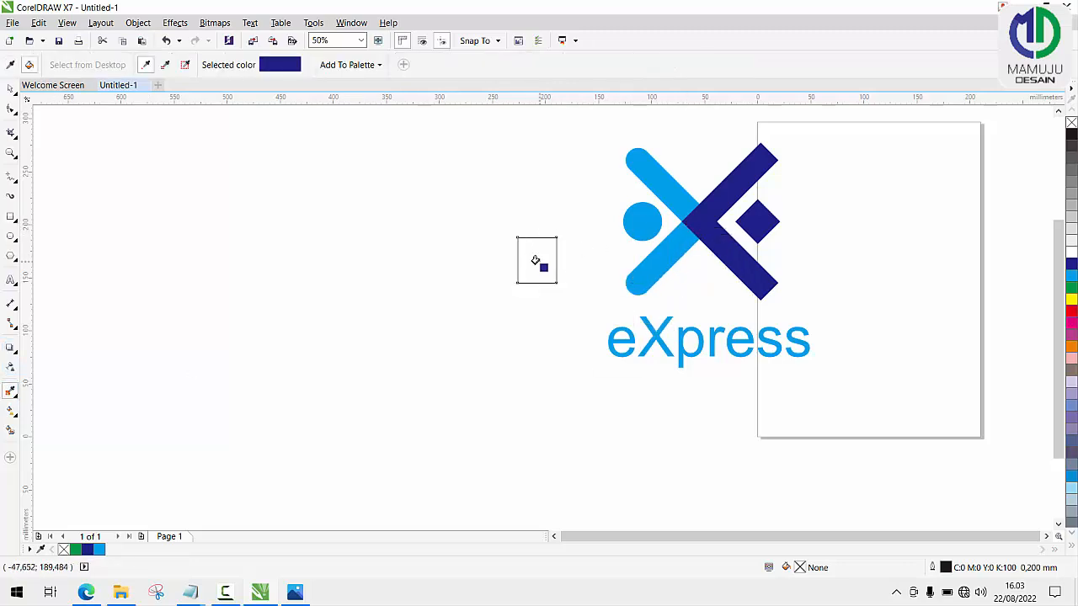
pyautogui.click(534, 260)
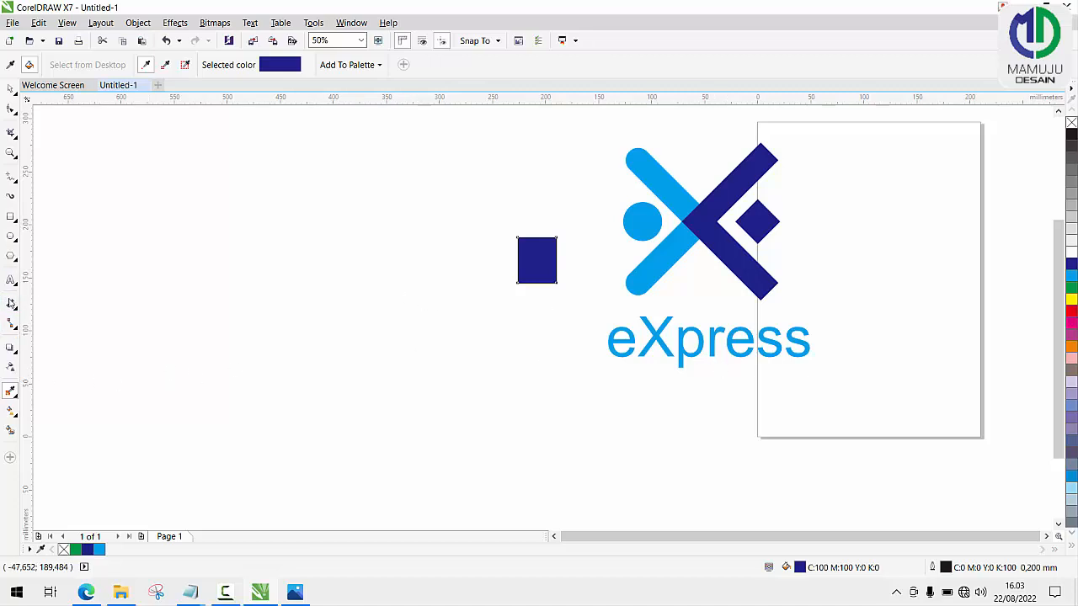
# Fill only the letters "press" of the eXpress text with the dark blue C:100 M:100 Y:0 K:0.
pyautogui.click(11, 281)
pyautogui.moveTo(678, 345); pyautogui.dragTo(831, 353)
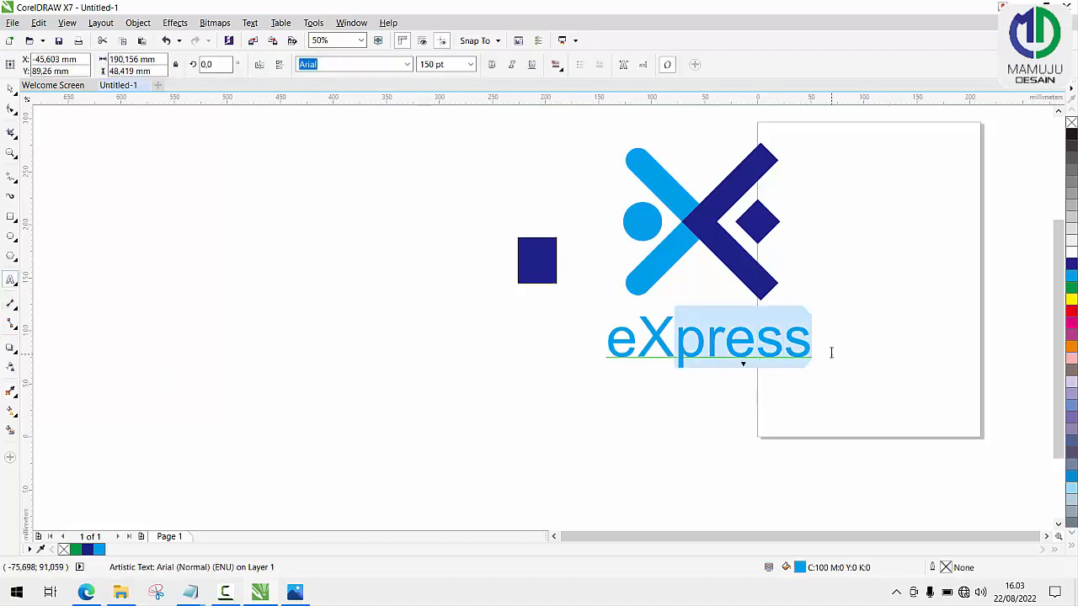
pyautogui.click(1071, 264)
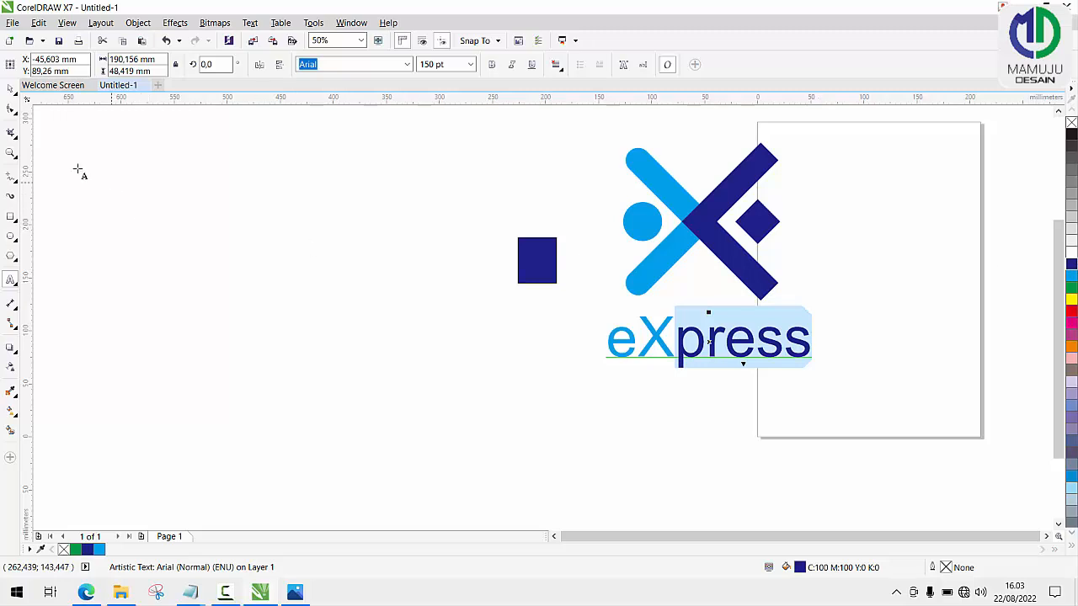
# Delete the dark blue helper rectangle beside the logo.
pyautogui.click(14, 94)
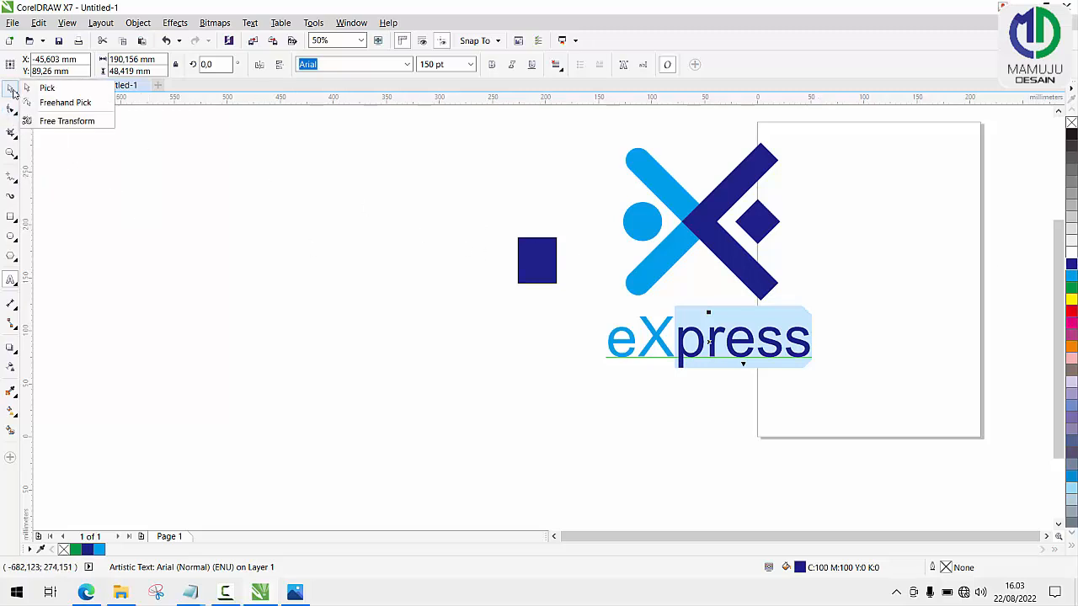
pyautogui.click(47, 88)
pyautogui.click(529, 261)
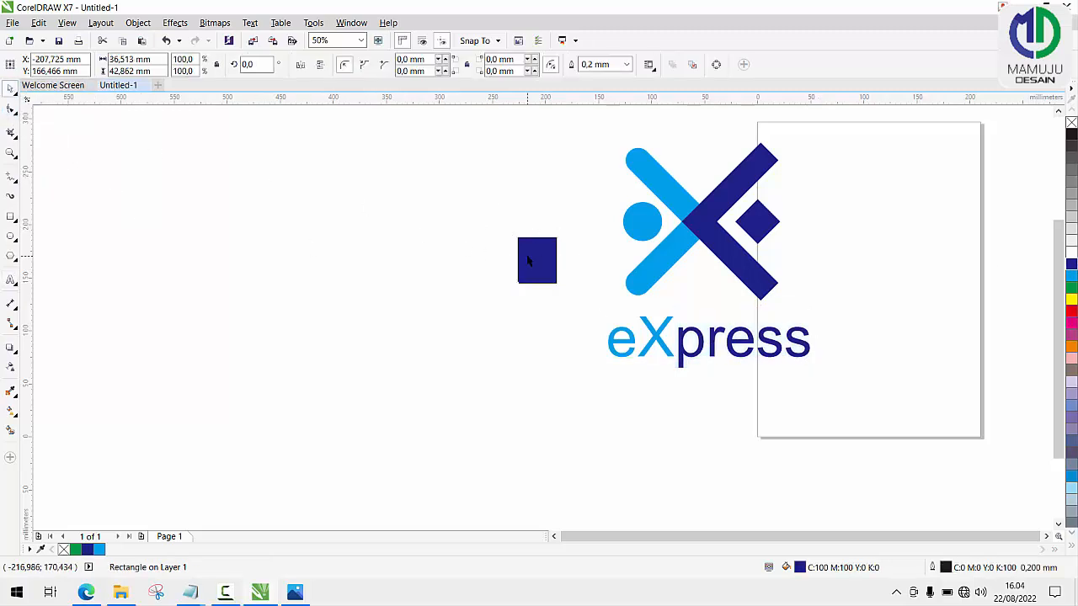
pyautogui.press('Delete')
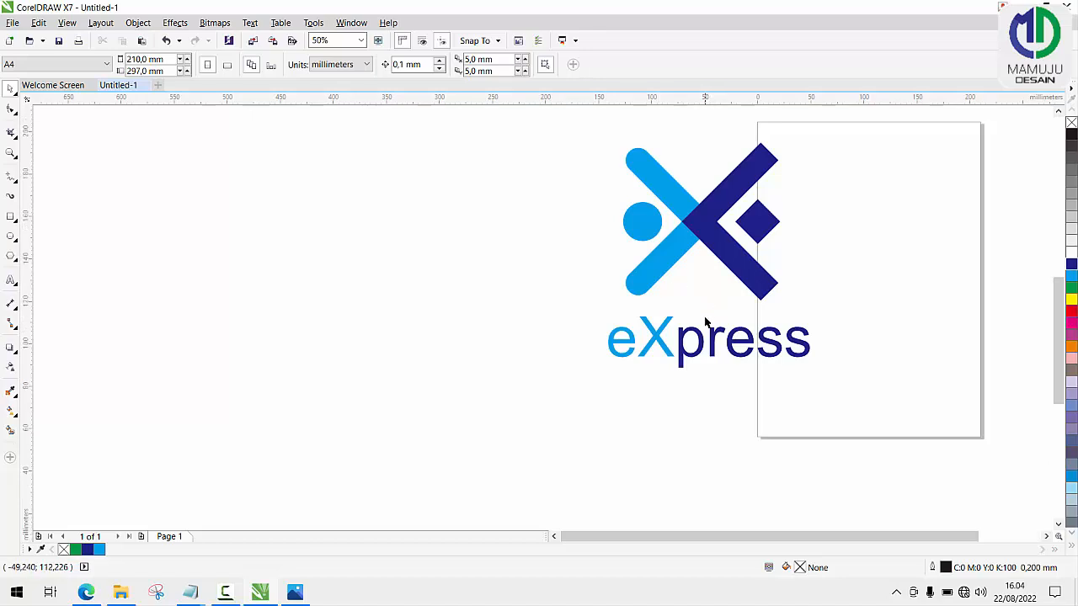
pyautogui.scroll(1, 716, 313)
pyautogui.scroll(-1, 709, 318)
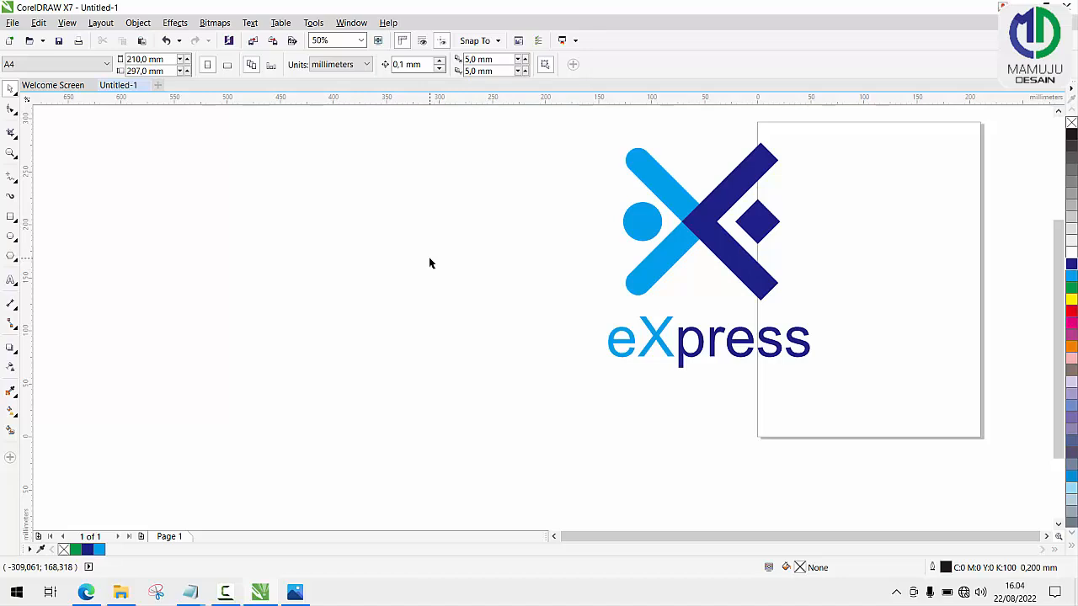
pyautogui.press('F4')
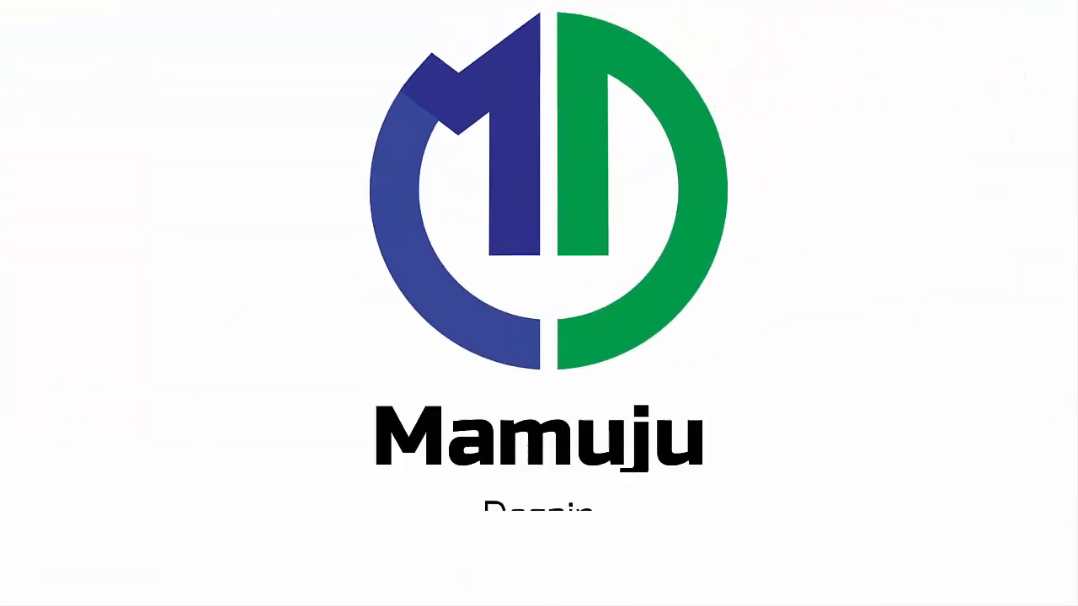